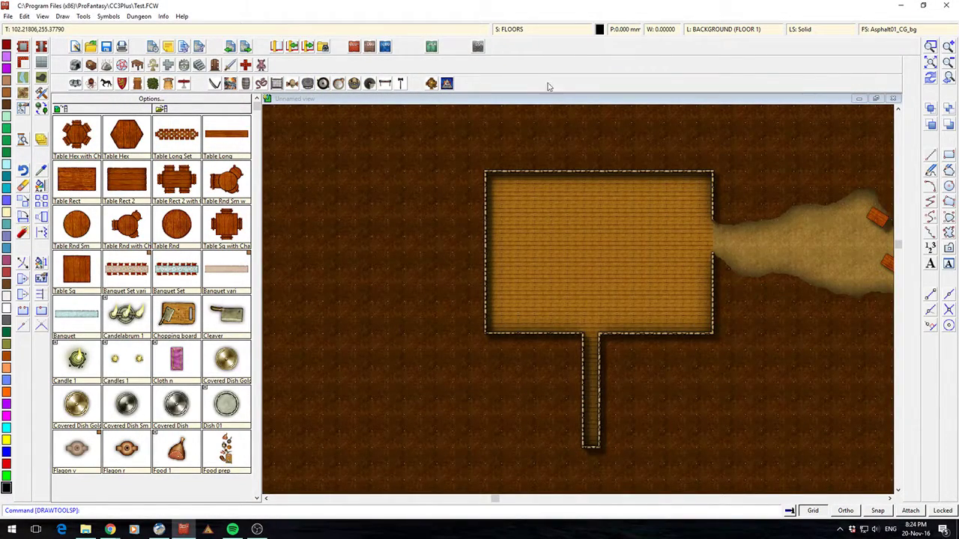
Step: Deactivate the drawing's sheet effects and apply the change to the dungeon map
click(543, 31)
click(507, 152)
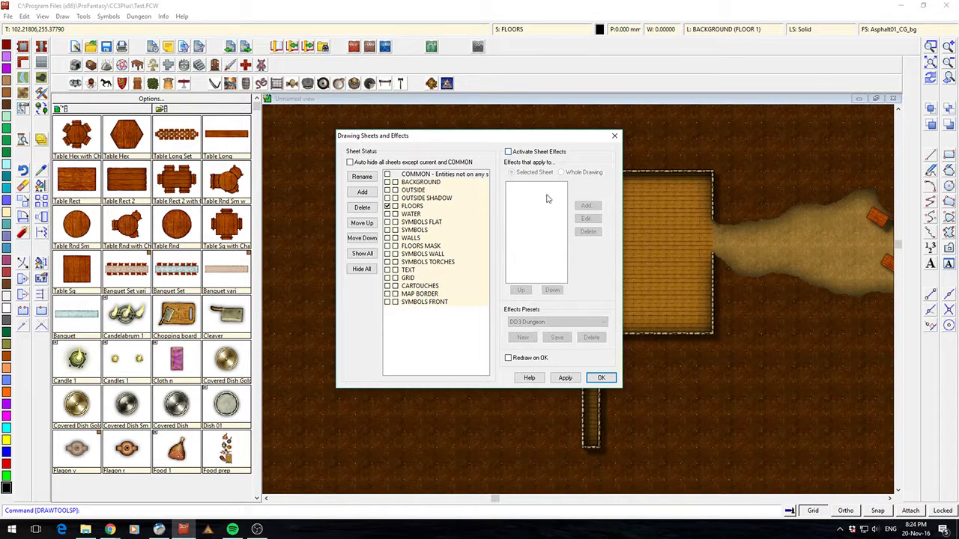
click(573, 378)
click(600, 379)
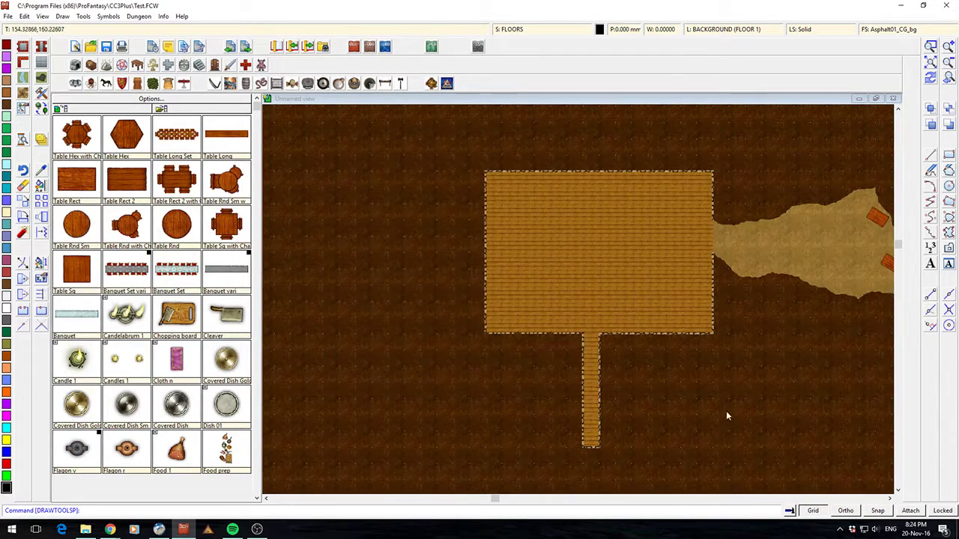
drag(725, 409, 594, 390)
Step: Reactivate the sheet effects for the dungeon map and apply them
click(515, 32)
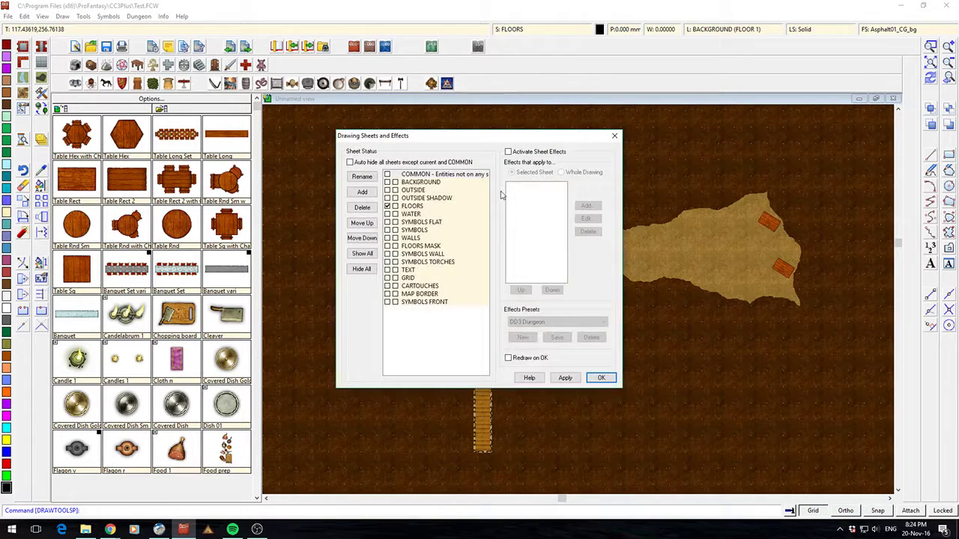
click(509, 152)
click(565, 378)
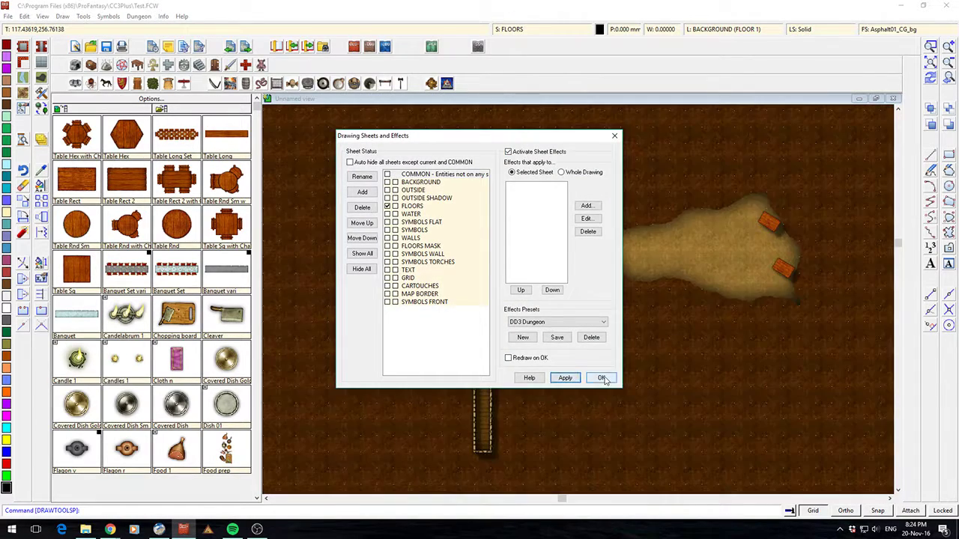
click(600, 378)
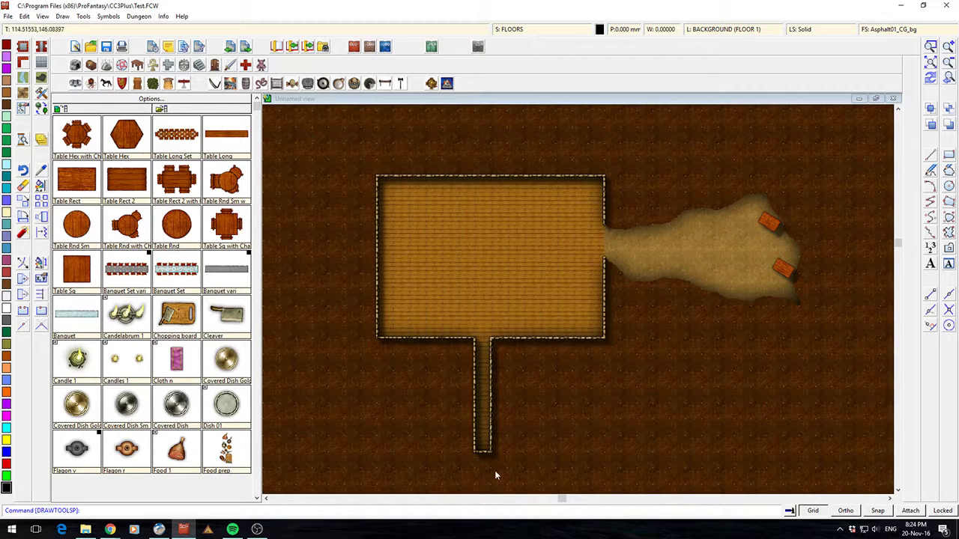
Step: Place one angled rectangular table symbol inside the wood-floored room
click(213, 177)
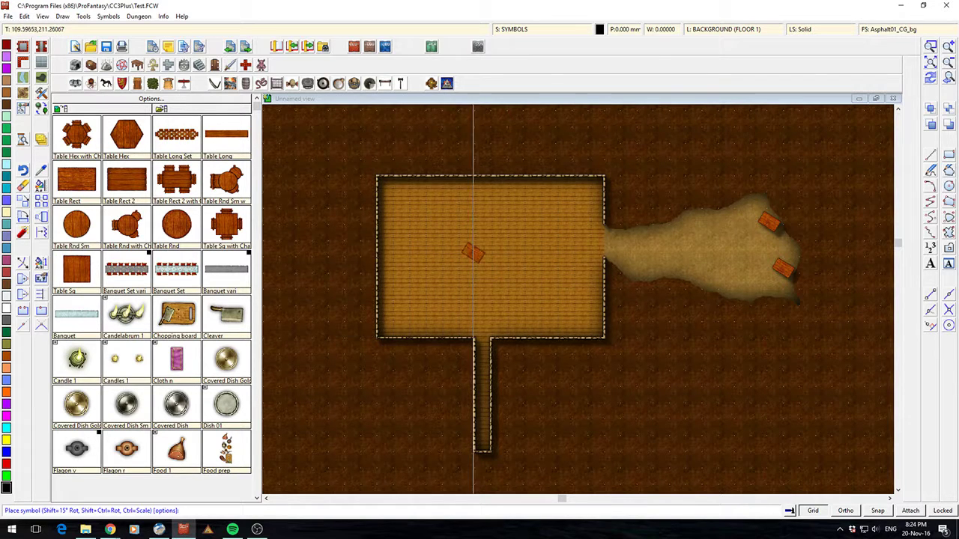
click(460, 248)
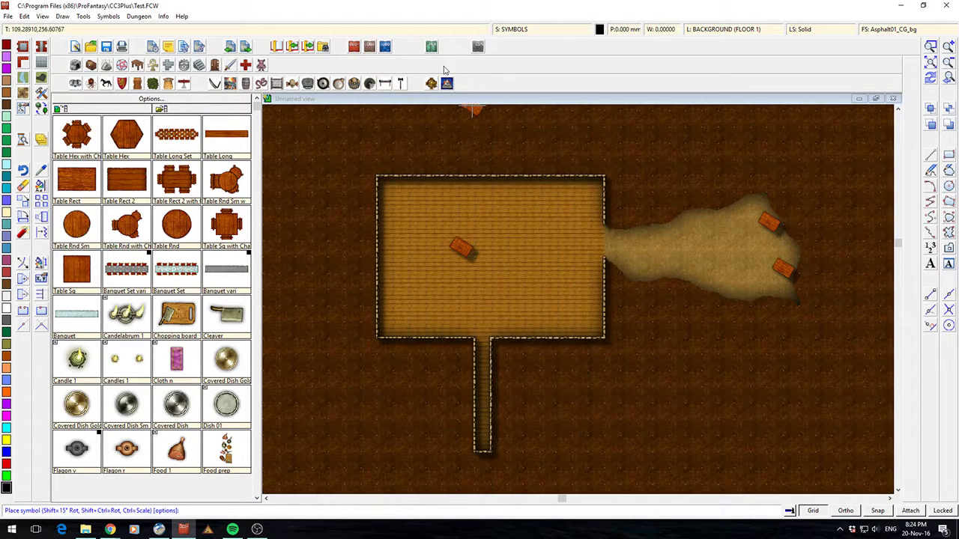
scroll(618, 239, up, 2)
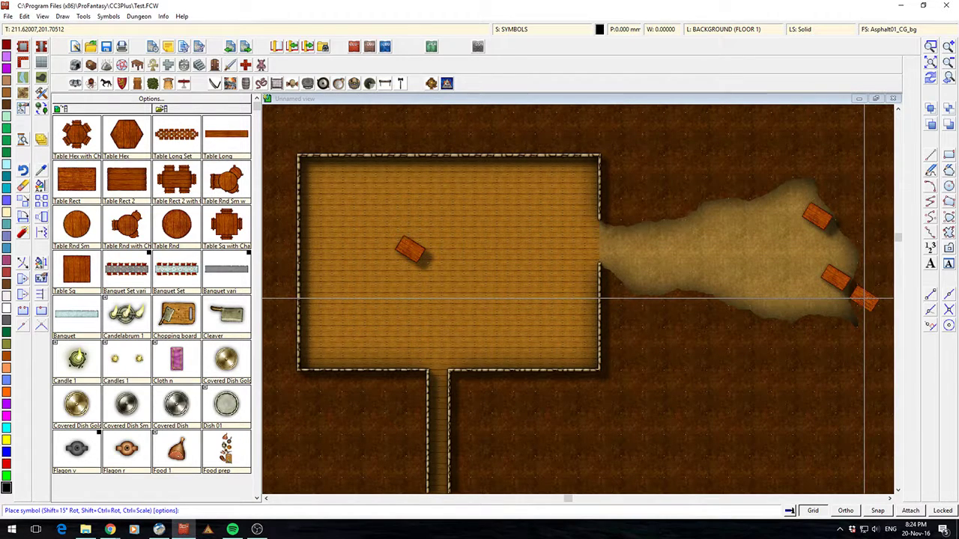
key(Escape)
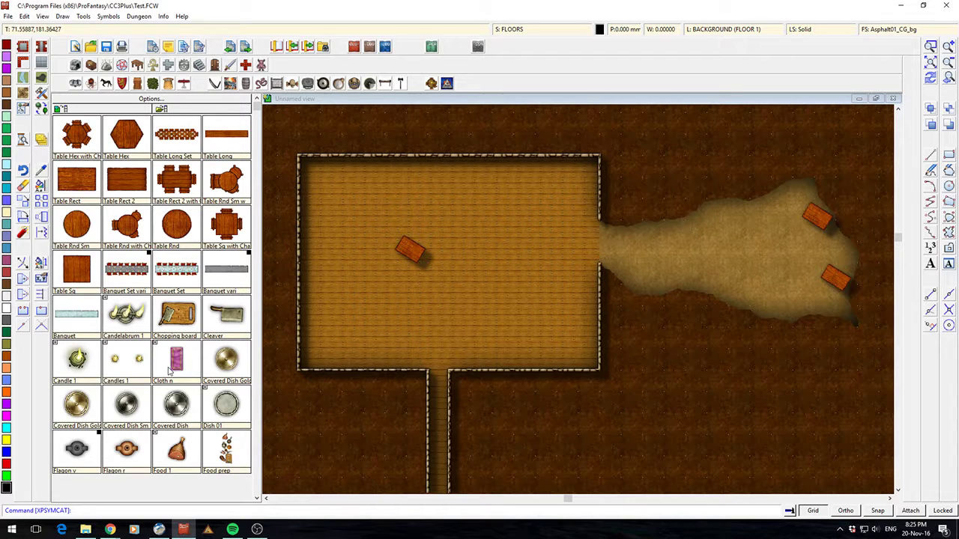
Step: Make FLOORS MASK the current sheet and deactivate the sheet effects
click(517, 30)
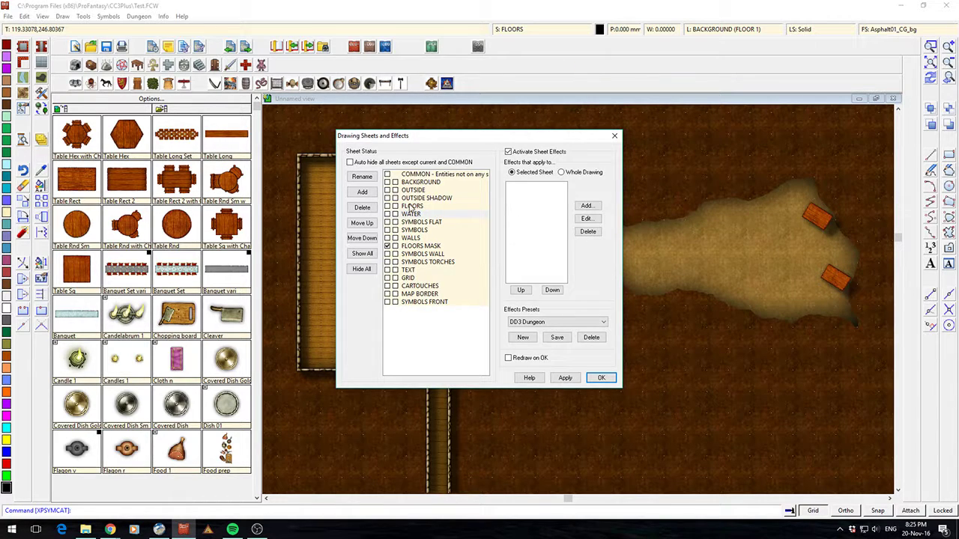
click(411, 207)
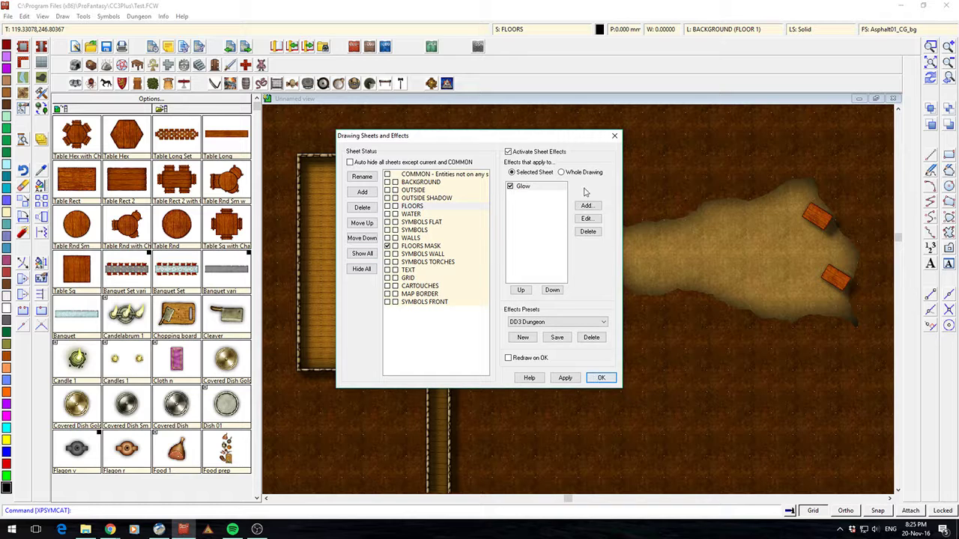
click(537, 154)
click(600, 379)
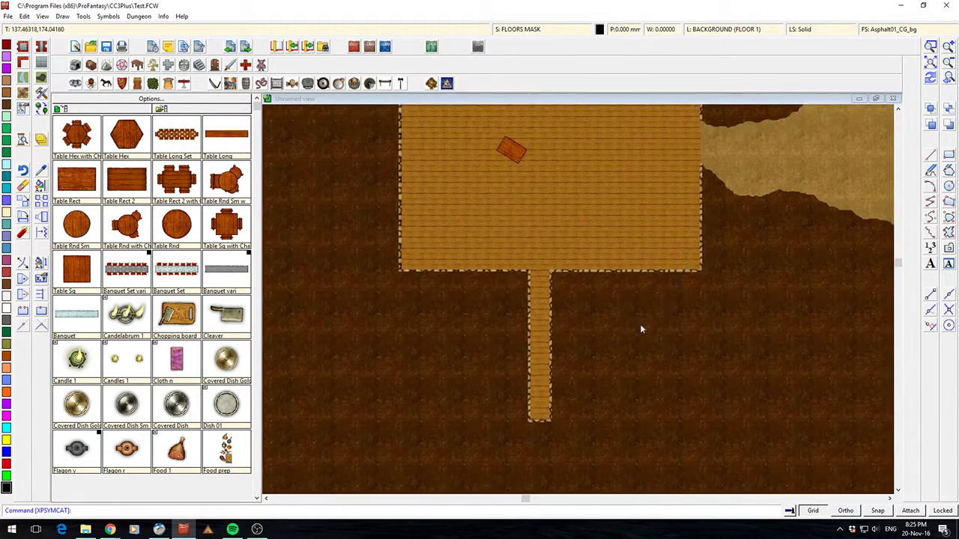
Step: Start a polygon with the Floor, Dirt Brown 5, Straight tool where the cave's lower edge meets the room's right wall
click(41, 63)
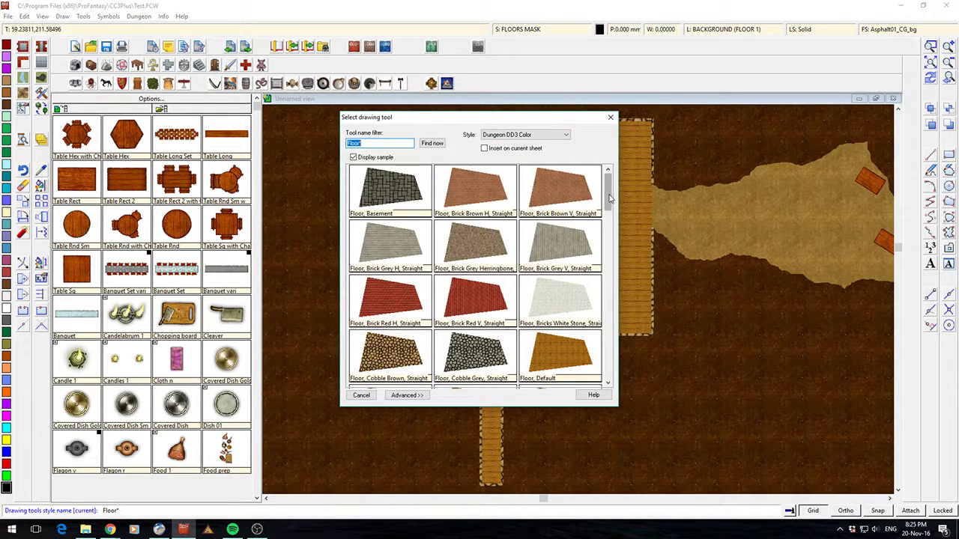
scroll(567, 216, down, 5)
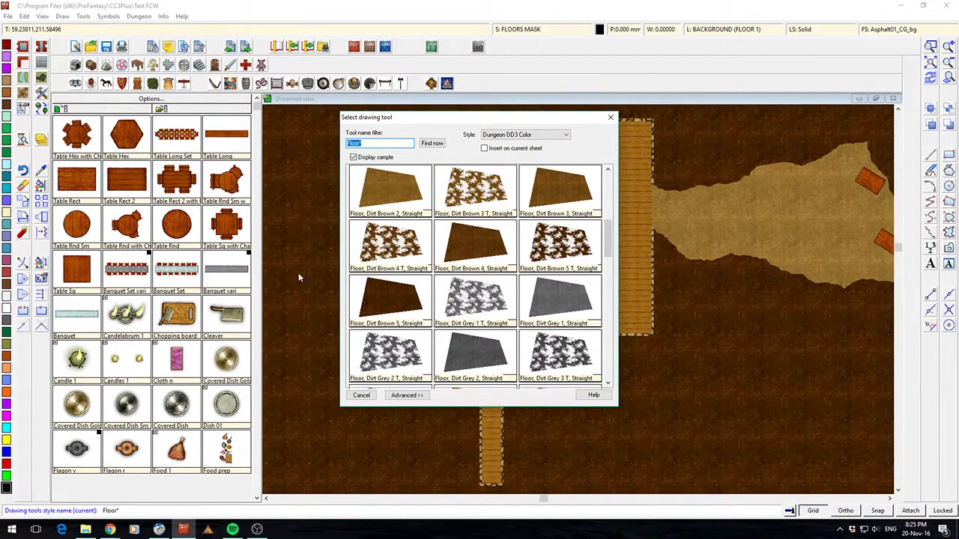
double_click(382, 304)
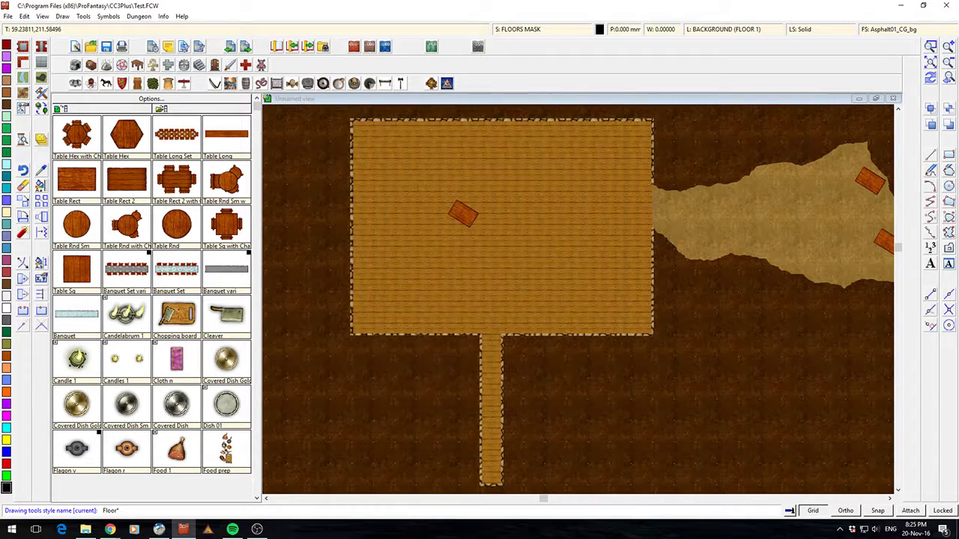
scroll(454, 350, up, 5)
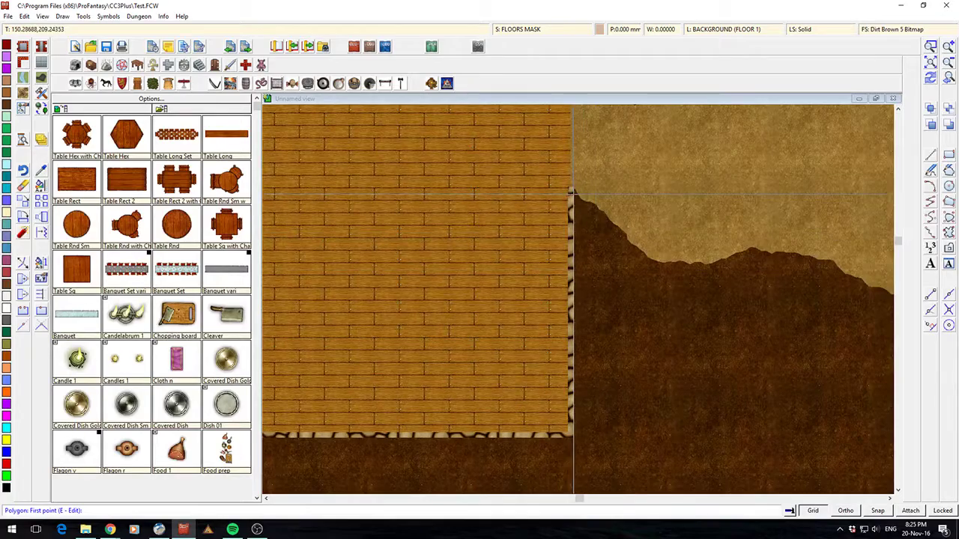
scroll(610, 254, up, 4)
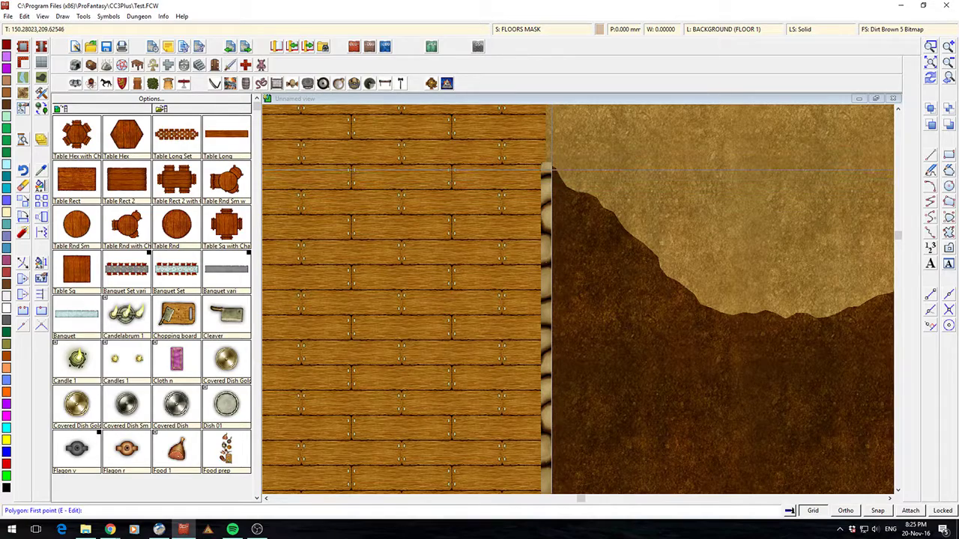
click(552, 167)
Step: Trace the polygon down the room's right wall to its bottom-right corner and along the bottom wall to the corridor's right side
drag(584, 381, 578, 168)
drag(600, 354, 612, 245)
scroll(557, 300, down, 3)
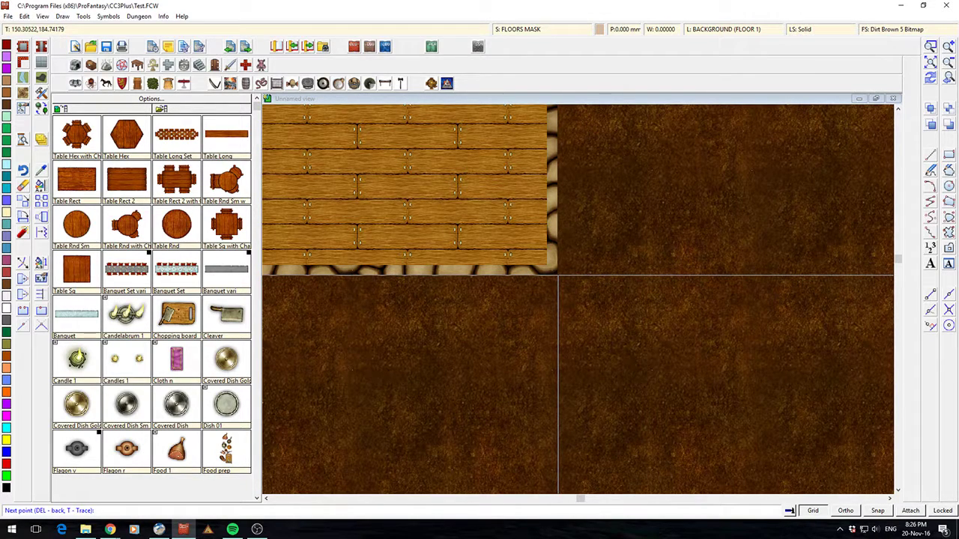
click(558, 275)
middle_click(397, 367)
middle_click(343, 265)
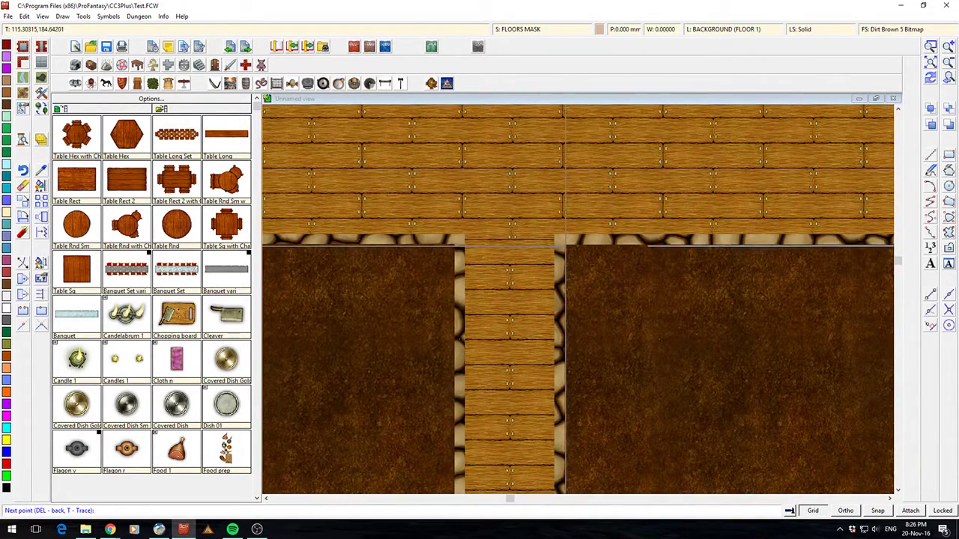
click(565, 245)
Step: Trace the polygon down the outside of the corridor's right wall and across both corners of its lower end
middle_click(616, 442)
middle_click(607, 393)
middle_click(588, 389)
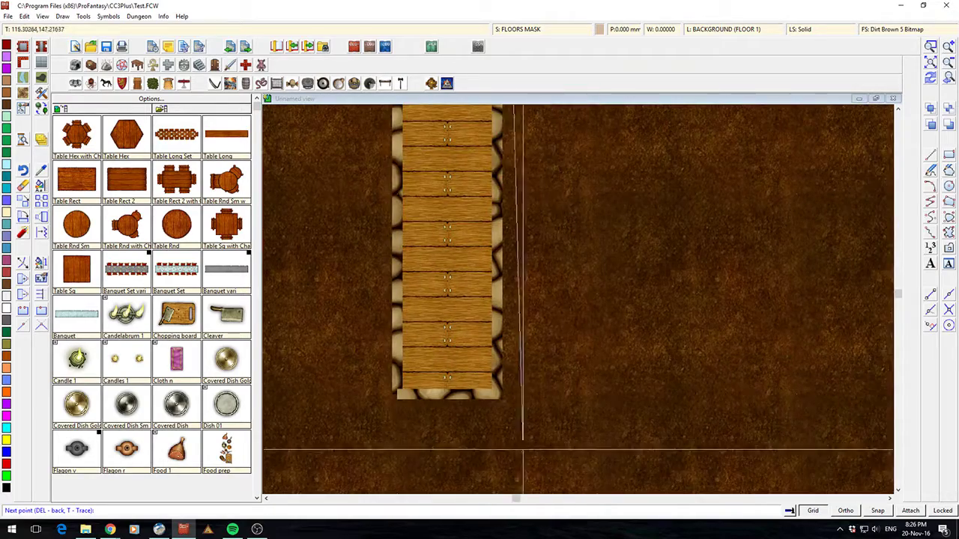
scroll(511, 456, up, 1)
scroll(511, 451, up, 1)
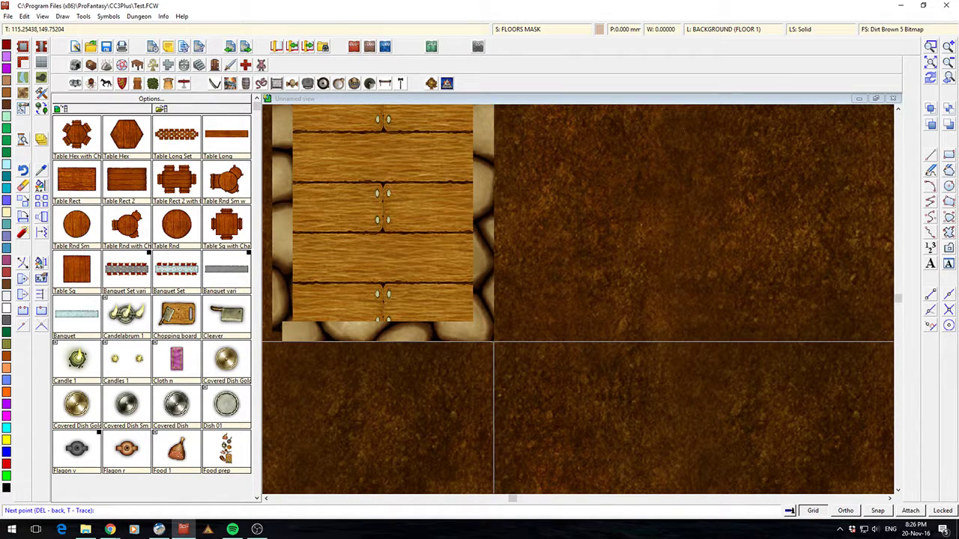
click(494, 342)
drag(343, 392, 643, 376)
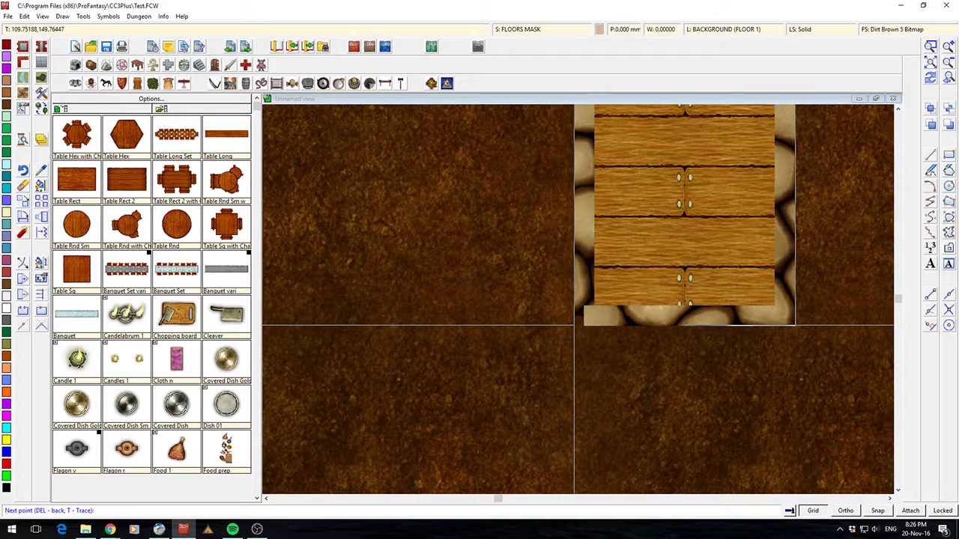
click(573, 326)
Step: Trace the polygon up the corridor's left wall to the corner where it joins the room's bottom wall
drag(555, 154, 510, 374)
drag(527, 187, 577, 360)
scroll(535, 334, down, 4)
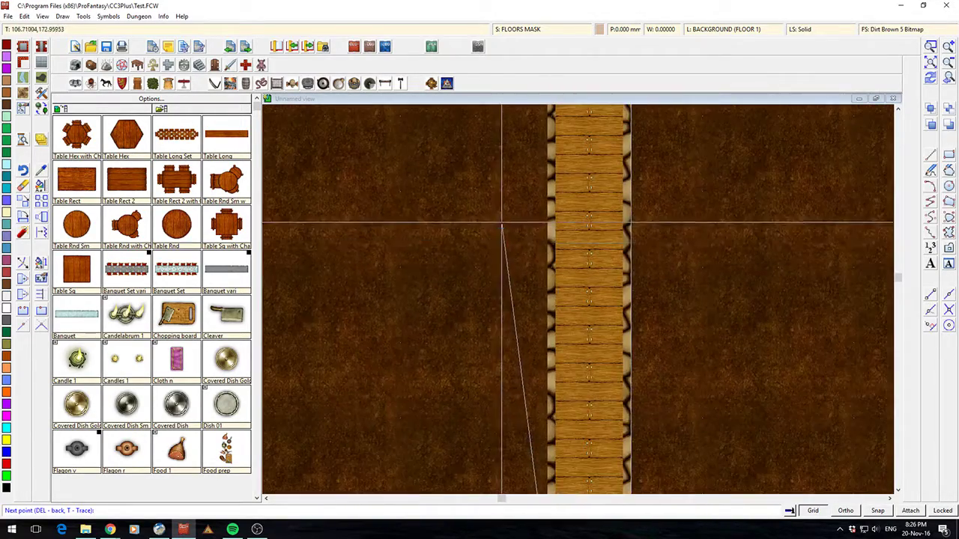
drag(507, 187, 561, 405)
scroll(613, 328, up, 4)
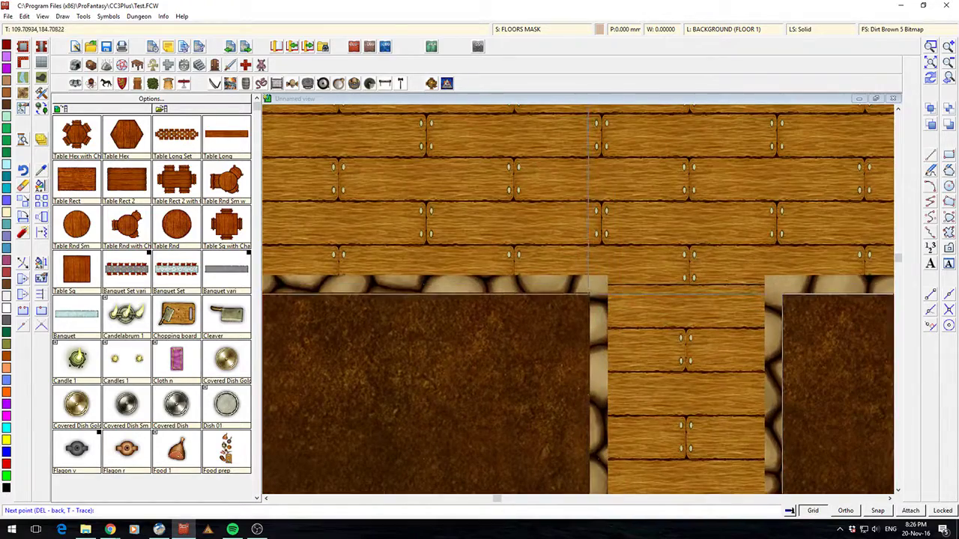
click(590, 294)
Step: Trace the polygon along the room's bottom wall to its outer bottom-left corner
drag(440, 369, 819, 355)
drag(552, 340, 714, 351)
scroll(714, 351, down, 2)
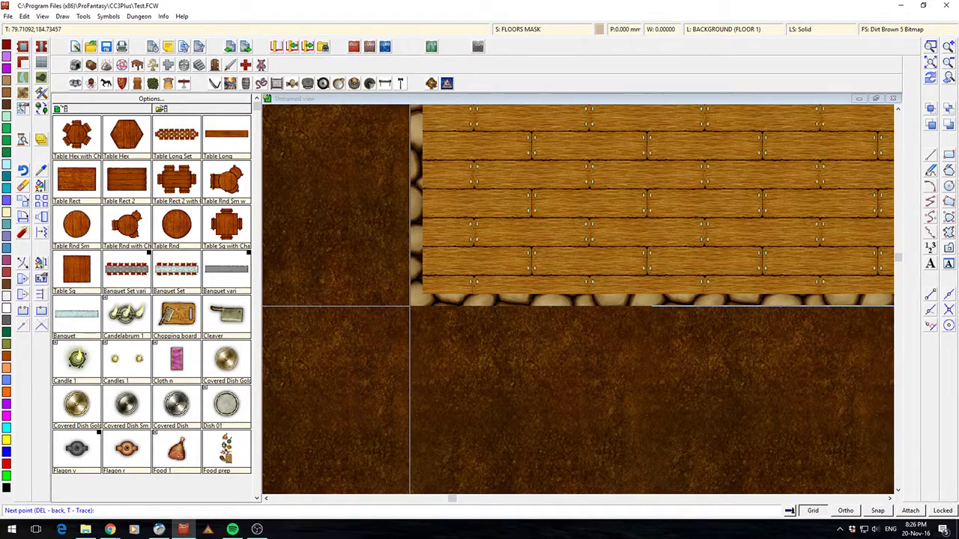
click(410, 305)
Step: Trace the polygon up the room's left wall to its outer top-left corner
scroll(370, 226, down, 2)
drag(390, 225, 407, 479)
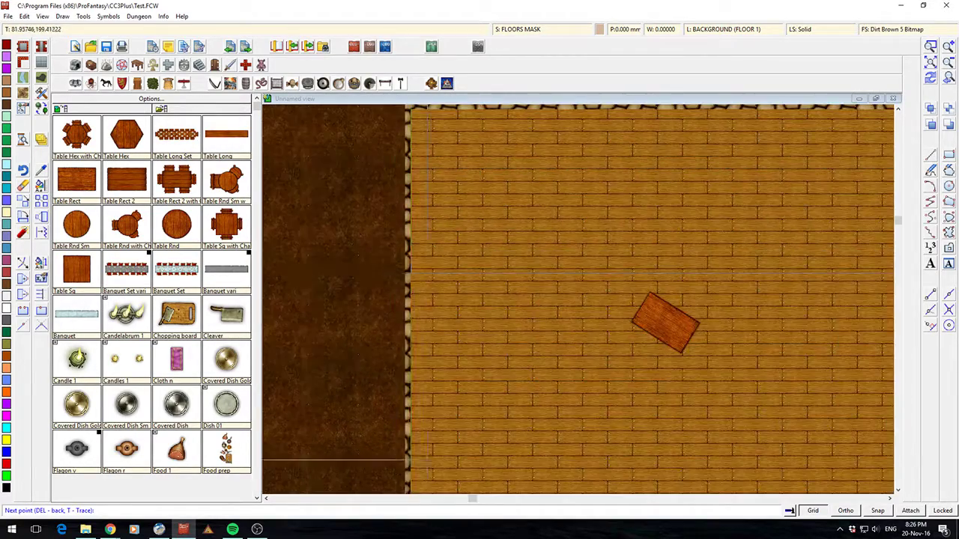
scroll(407, 201, down, 2)
drag(377, 252, 418, 433)
scroll(424, 380, up, 1)
scroll(424, 380, up, 1)
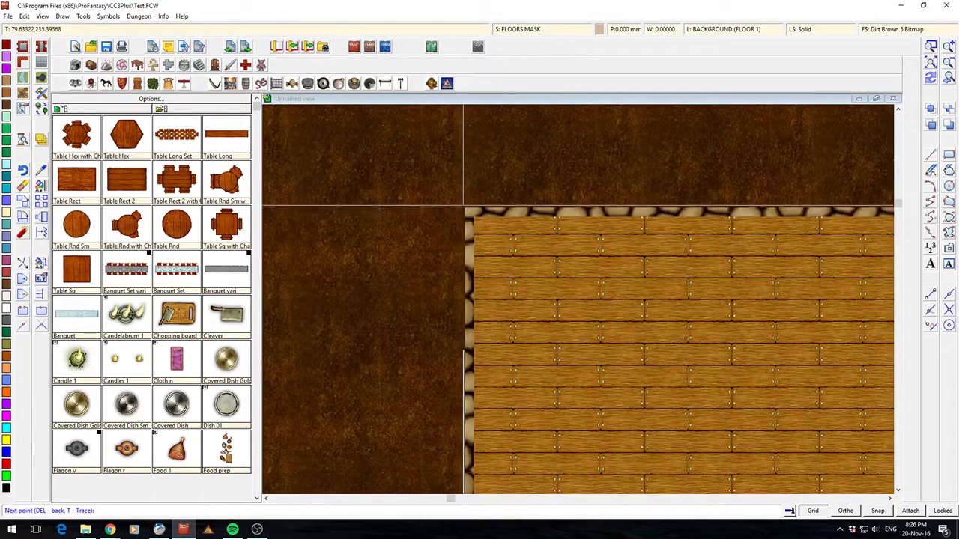
click(465, 207)
Step: Trace the polygon around the room's top-right corner and down the right wall to the upper edge of the cave opening
drag(703, 317, 301, 427)
drag(818, 396, 157, 253)
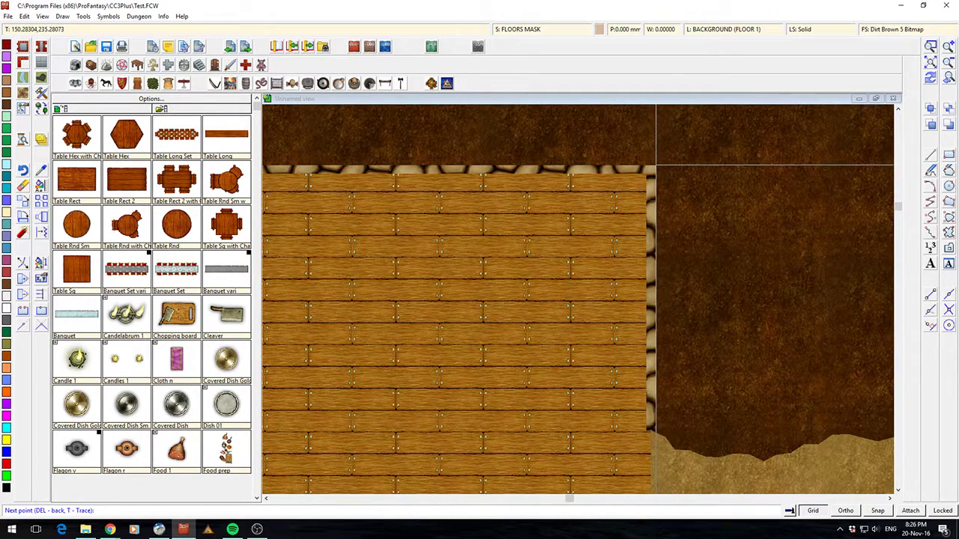
scroll(655, 427, up, 3)
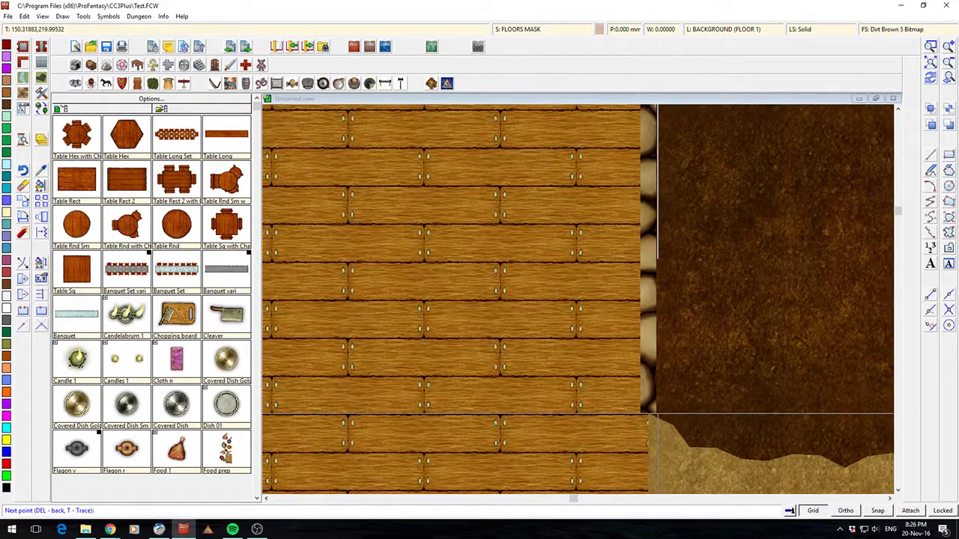
scroll(655, 413, down, 2)
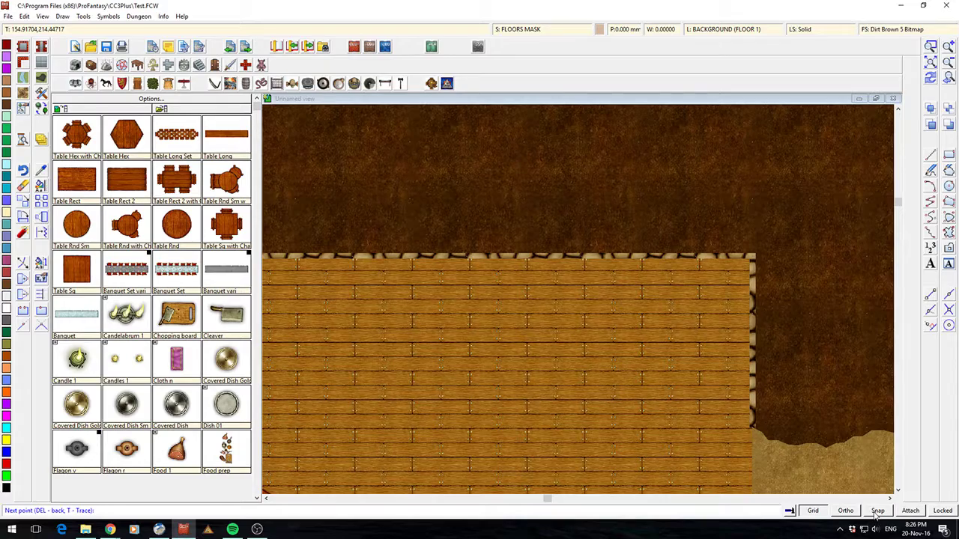
drag(785, 387, 569, 225)
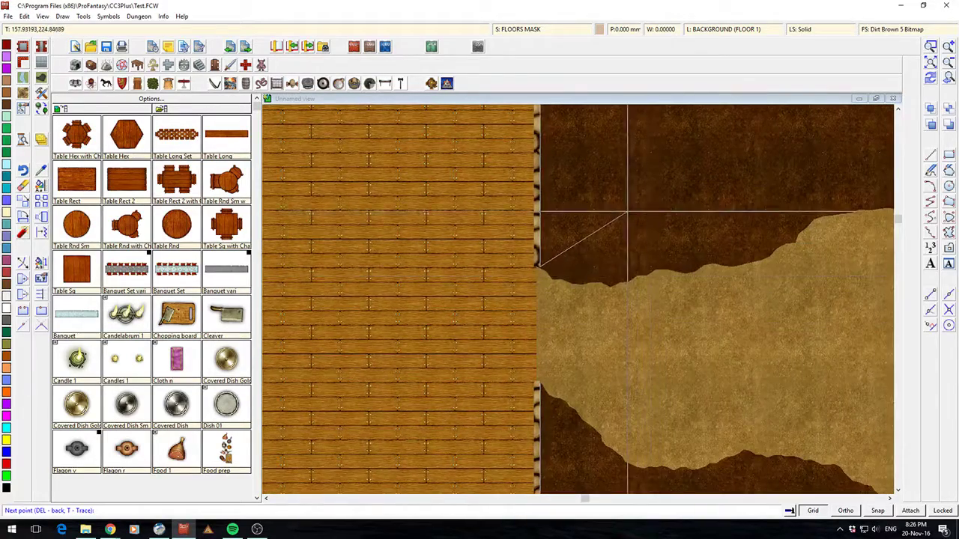
Step: Lead the polygon's outer boundary away from the cave opening and back through the dirt above the room's top wall
click(650, 208)
drag(681, 173, 833, 469)
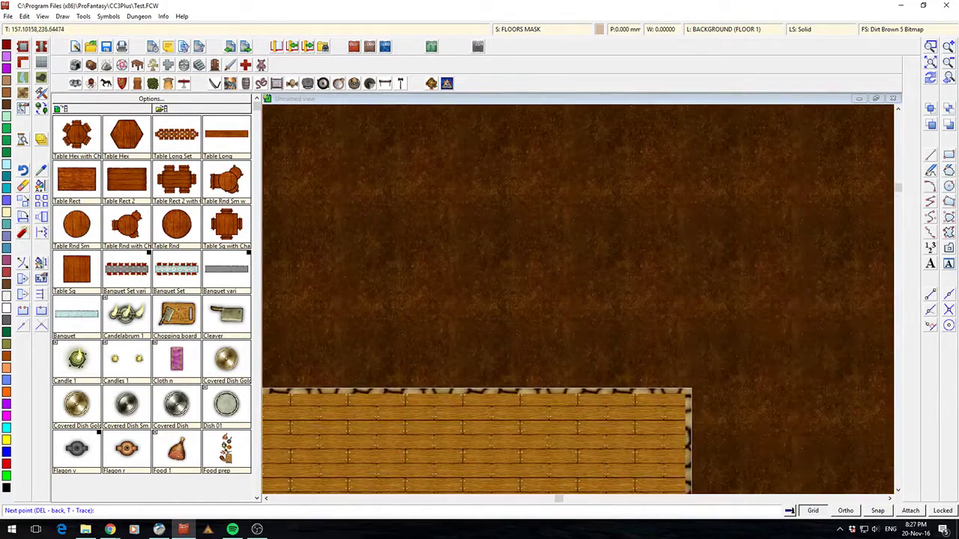
click(782, 334)
drag(715, 302, 890, 292)
click(327, 281)
drag(309, 393, 635, 213)
click(523, 216)
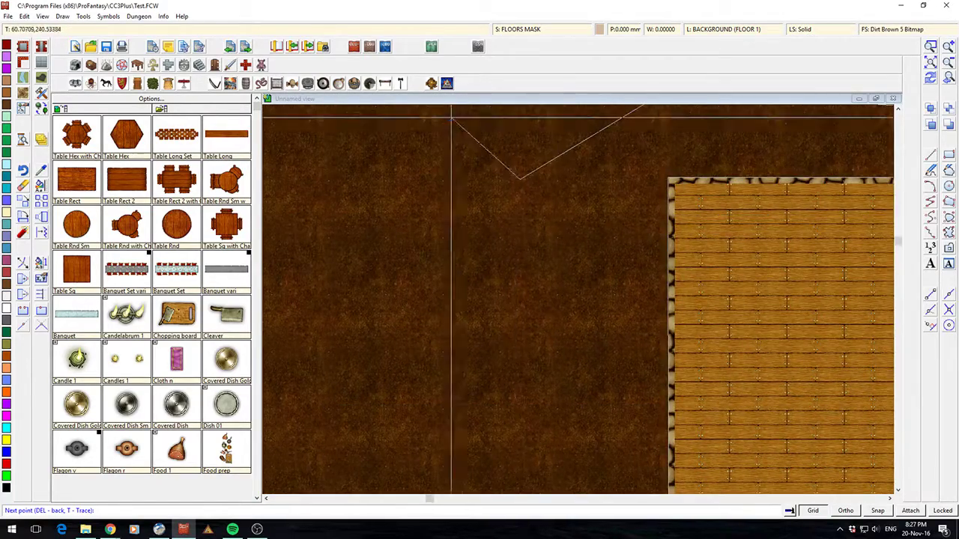
Step: Lead the polygon's outer boundary down through the dirt beside the room's left wall and along beneath its bottom wall to the corridor
drag(497, 452, 454, 155)
scroll(481, 246, down, 2)
click(503, 462)
drag(550, 478, 423, 261)
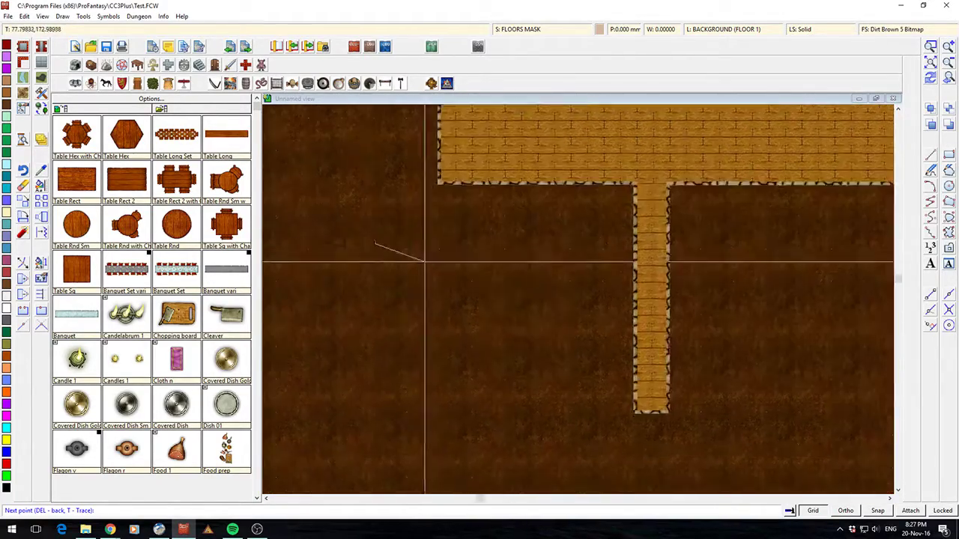
click(591, 239)
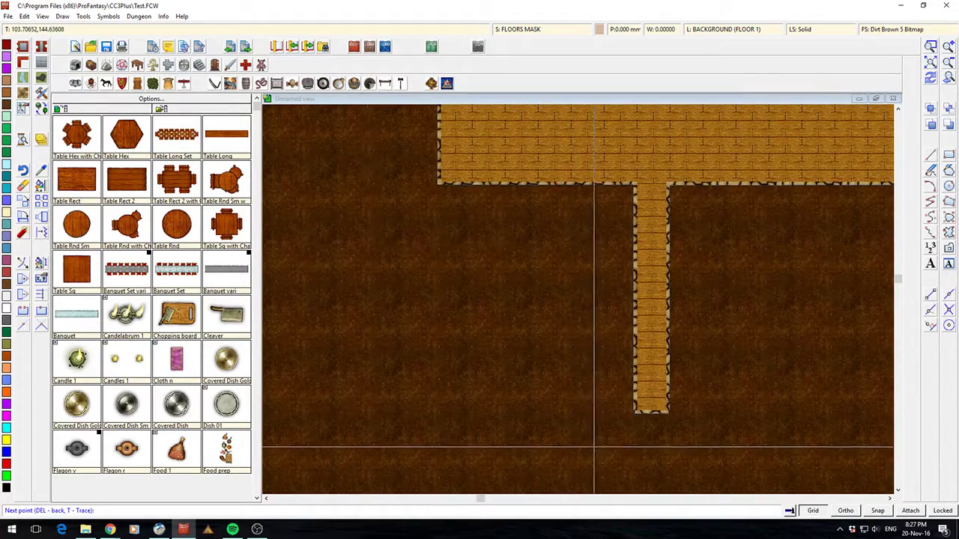
Step: Take the polygon's outer boundary down, around the corridor's closed end and back up towards the room's bottom wall
click(595, 446)
click(783, 445)
click(756, 239)
Step: Lead the polygon past the room's bottom-right corner up to the lower edge of the cave opening and finish it
drag(891, 298, 500, 318)
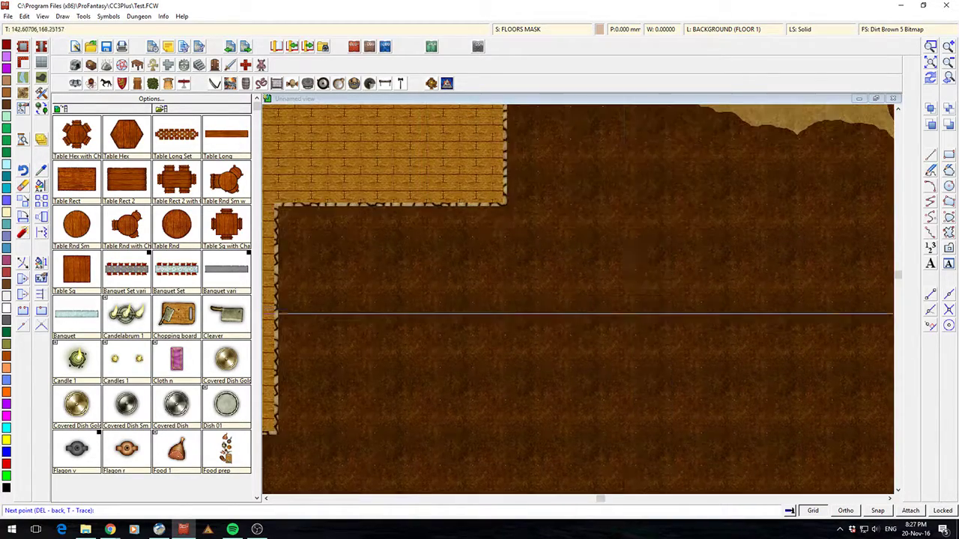
click(625, 260)
drag(624, 165, 690, 447)
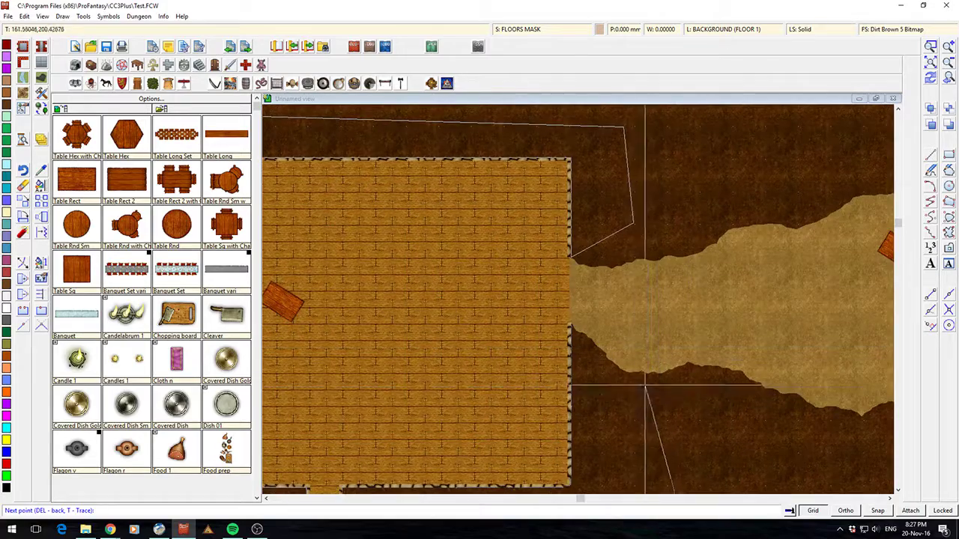
scroll(605, 419, up, 1)
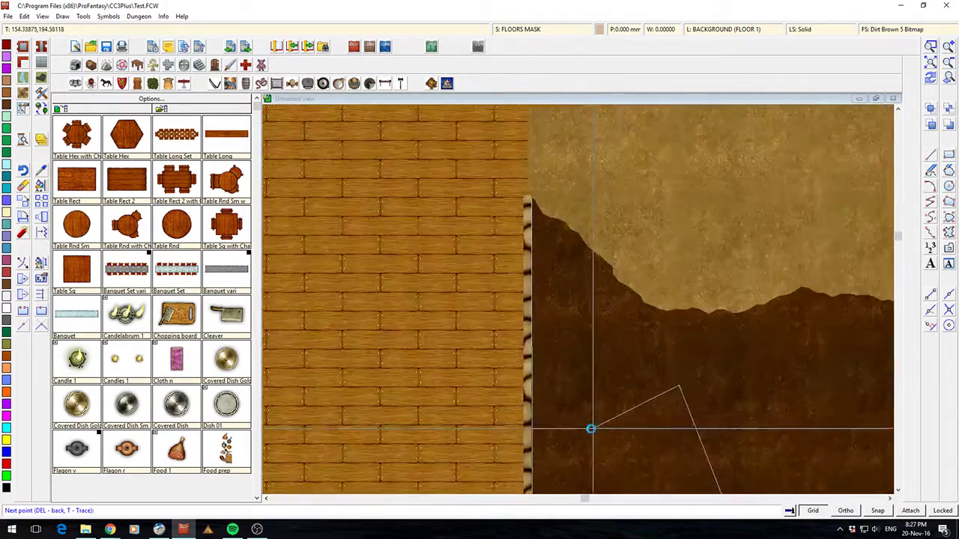
scroll(593, 429, up, 1)
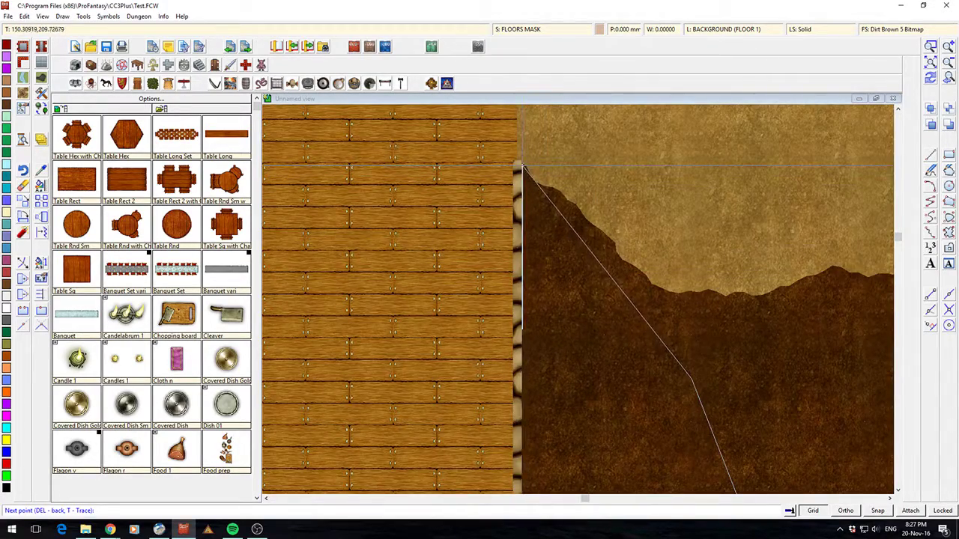
click(522, 166)
right_click(566, 293)
scroll(583, 360, down, 2)
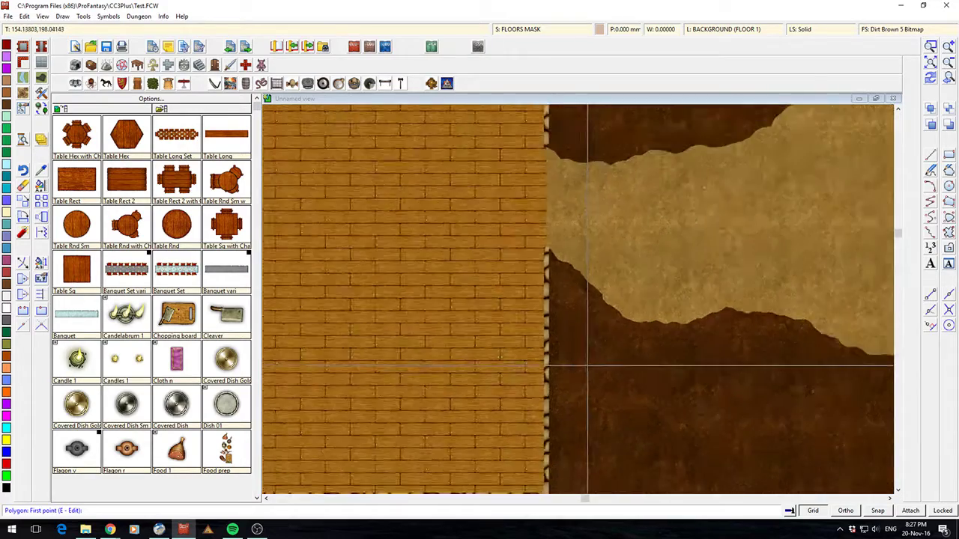
Step: Check the mask polygon by auto-hiding all sheets except the current one and COMMON, and show the hidden sheets again
scroll(587, 366, down, 4)
drag(443, 401, 513, 326)
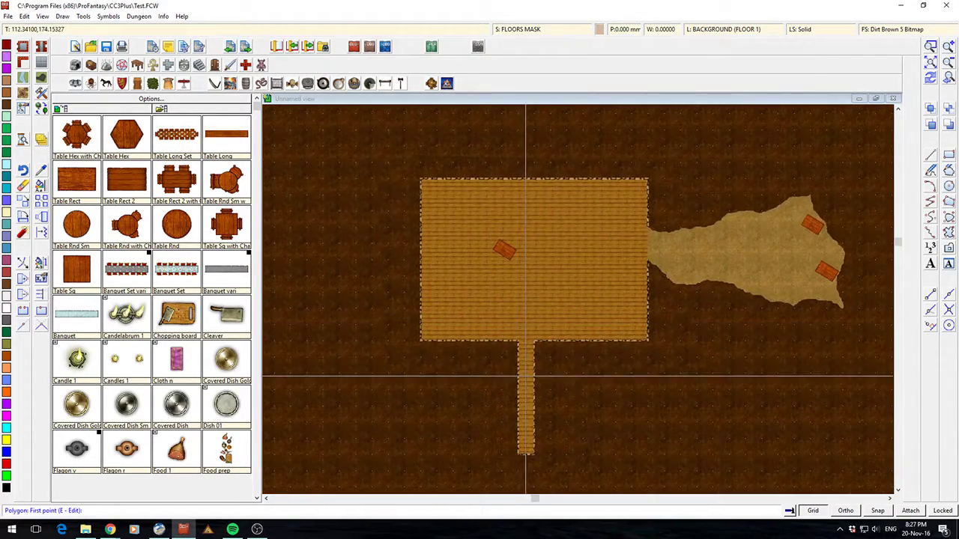
click(567, 29)
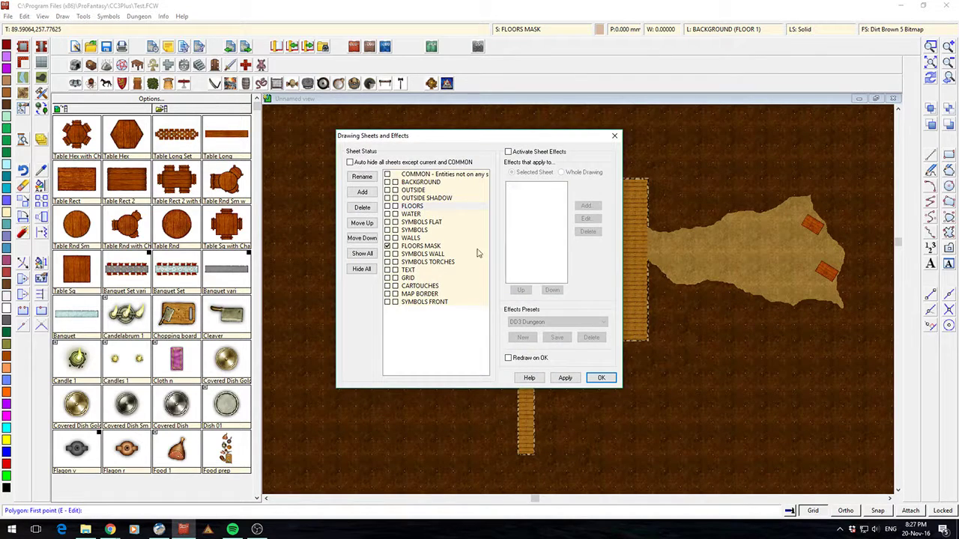
click(592, 377)
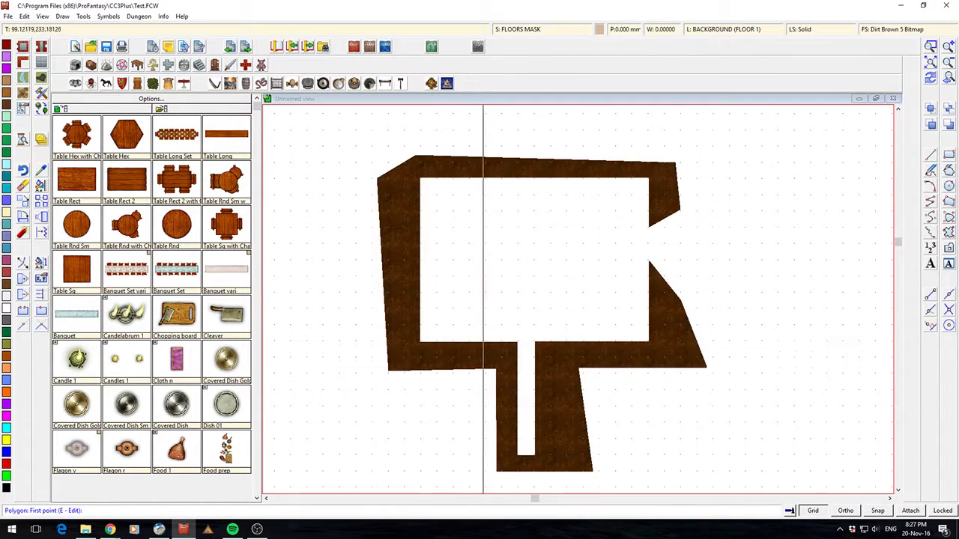
click(518, 28)
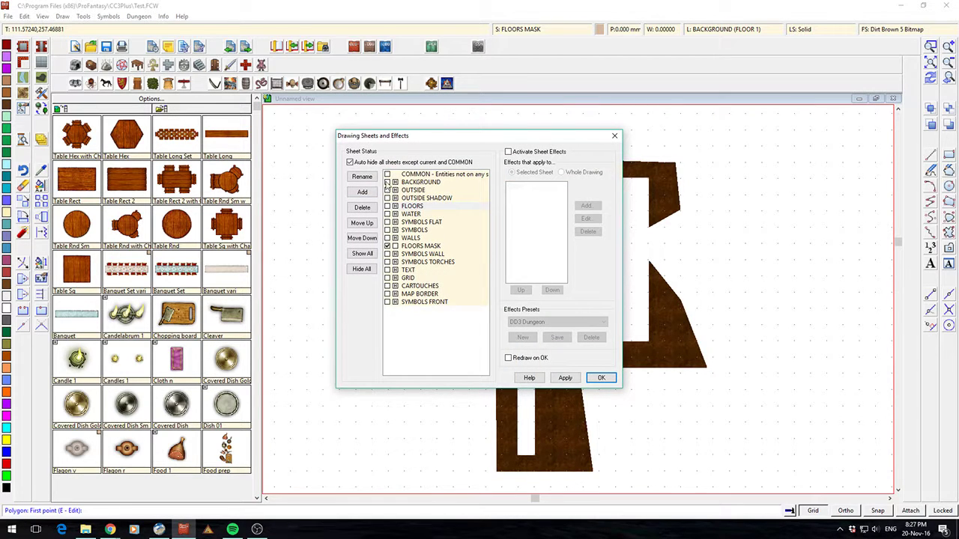
click(601, 380)
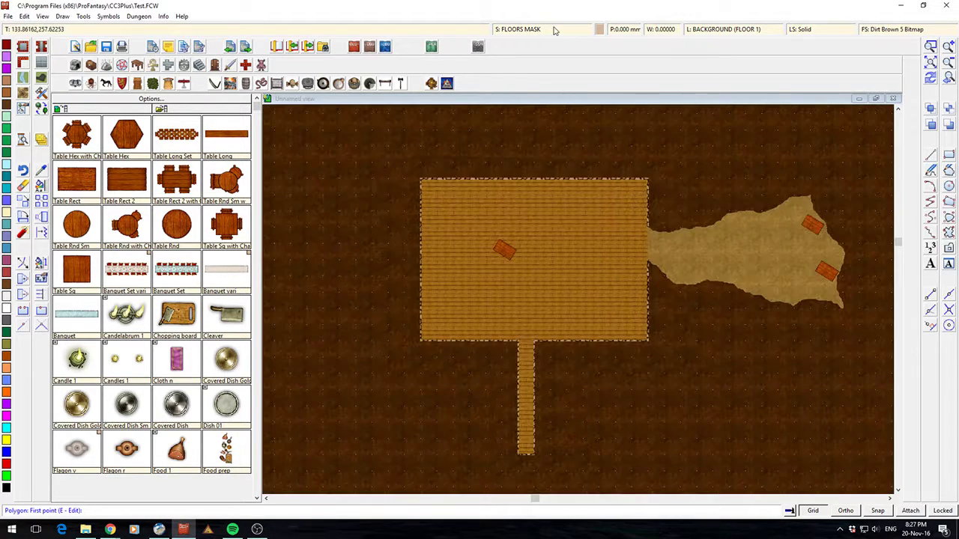
Step: Activate the sheet effects for the drawing
click(518, 29)
click(513, 152)
click(601, 377)
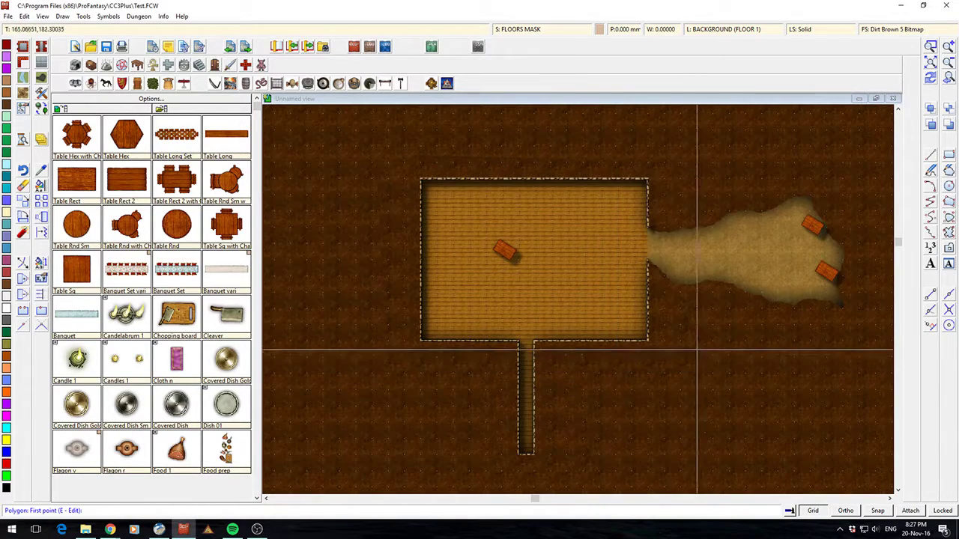
Step: Examine the shading along the room, corridor and cave edges, especially where the cave opens into the room
scroll(593, 410, up, 1)
scroll(593, 410, up, 4)
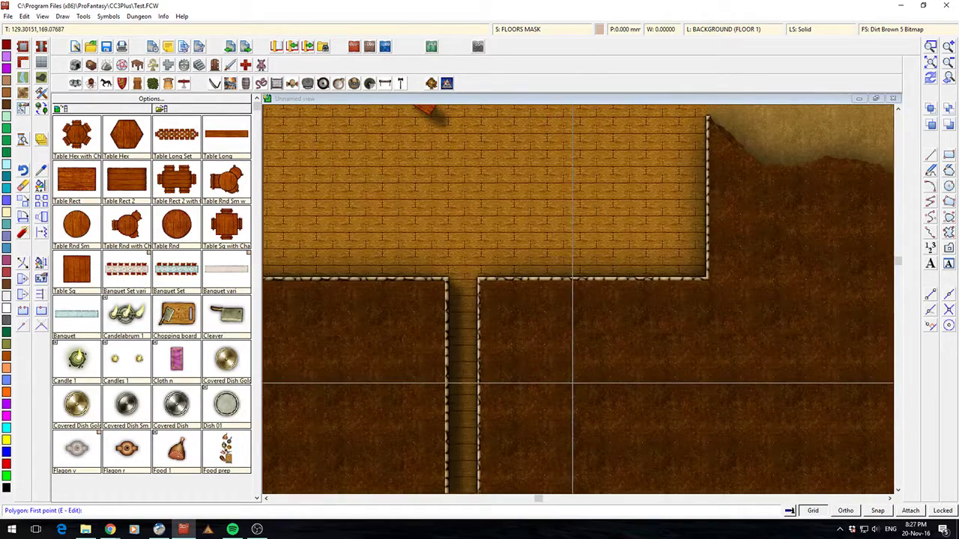
scroll(530, 342, down, 1)
scroll(530, 342, down, 2)
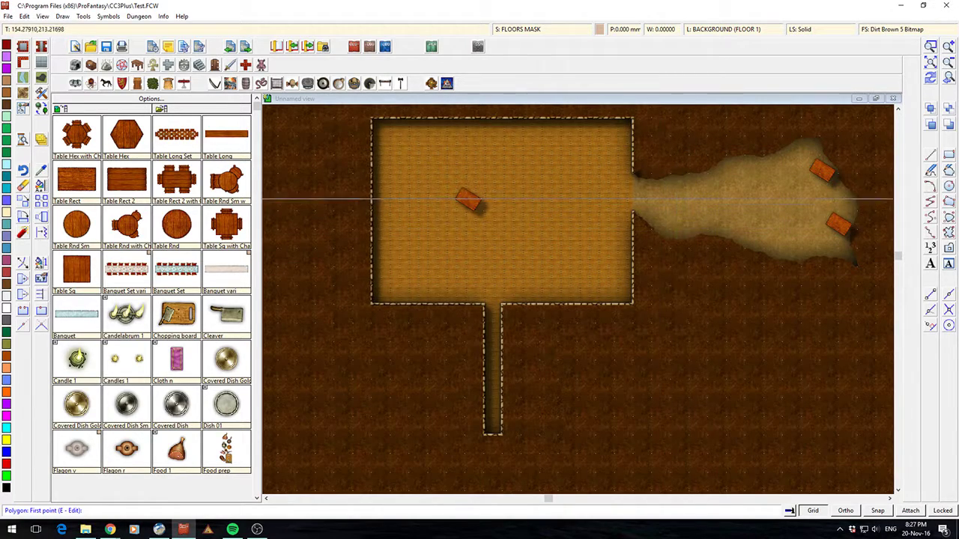
drag(734, 209, 532, 259)
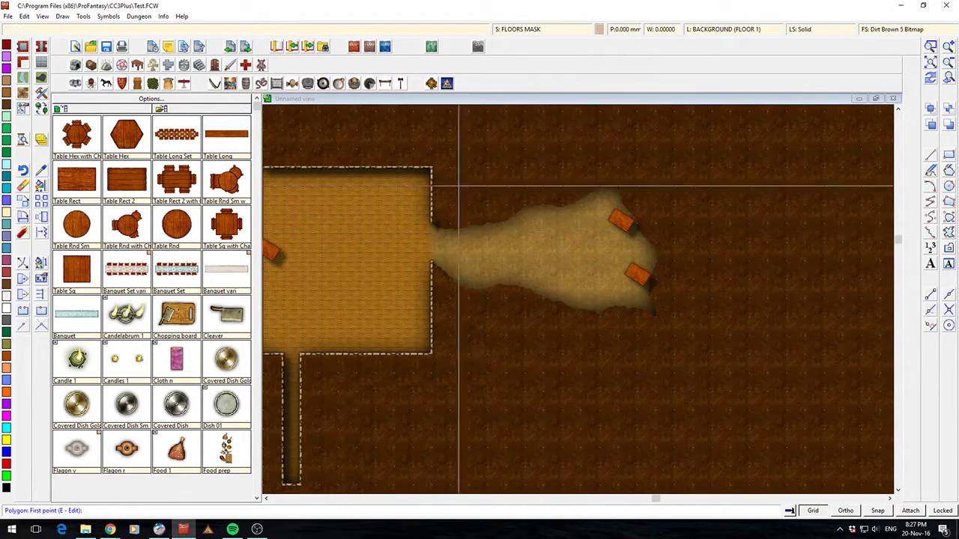
scroll(454, 231, up, 1)
scroll(455, 232, up, 1)
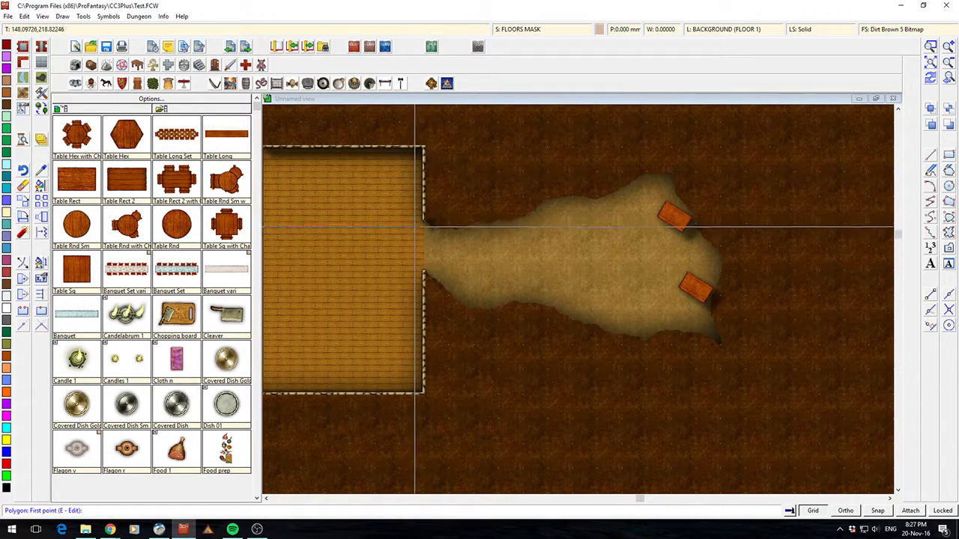
scroll(424, 154, up, 1)
scroll(465, 284, up, 1)
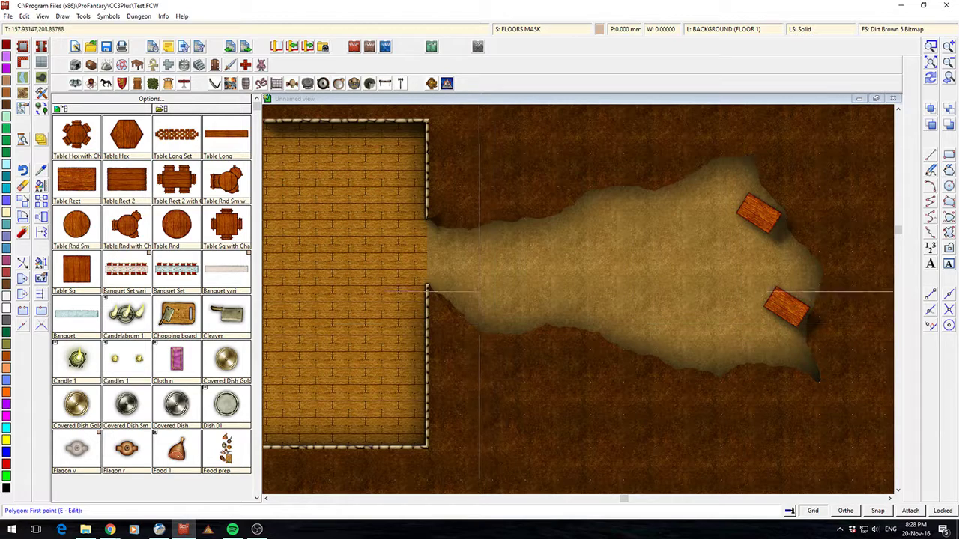
click(42, 64)
click(387, 355)
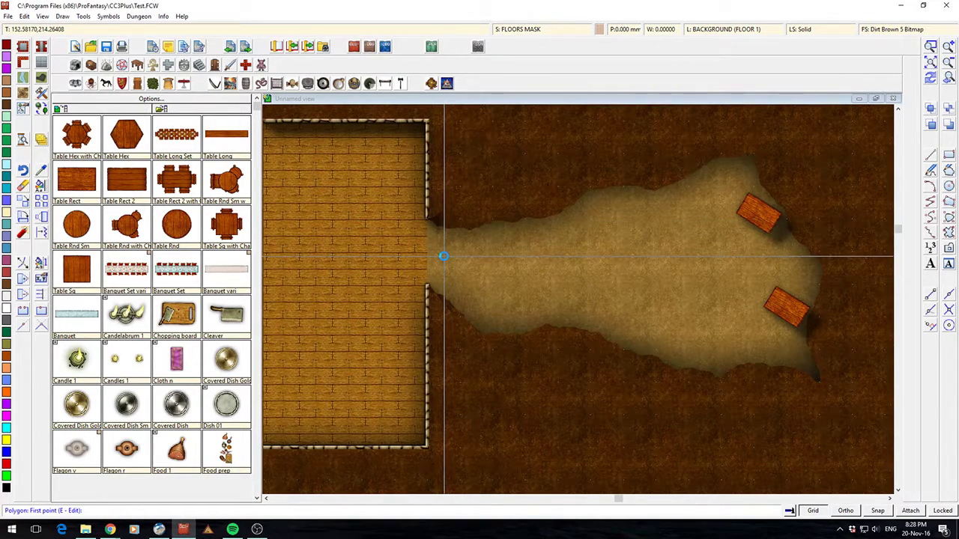
Step: Start another polygon on the FLOORS MASK sheet at the wall end on the upper edge of the cave opening
scroll(443, 255, up, 1)
scroll(420, 190, up, 2)
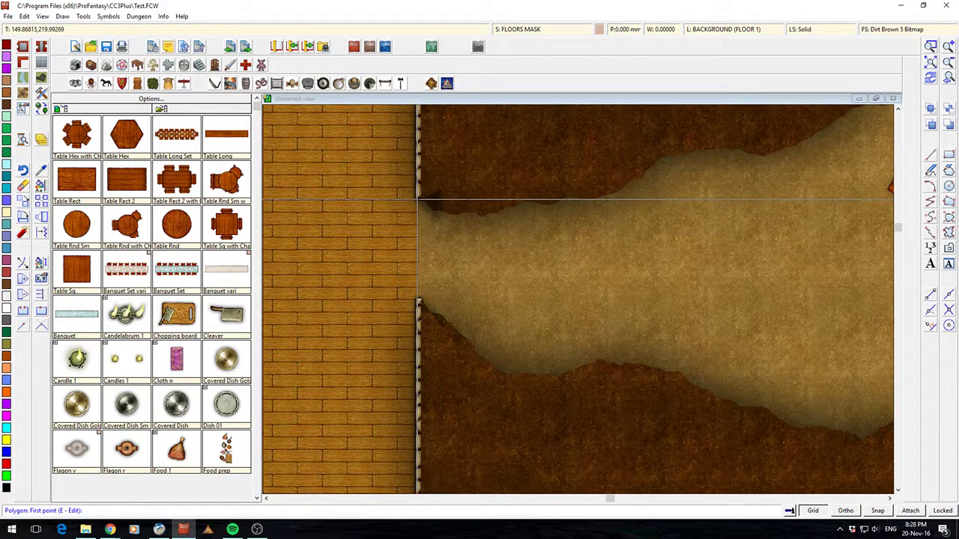
click(418, 199)
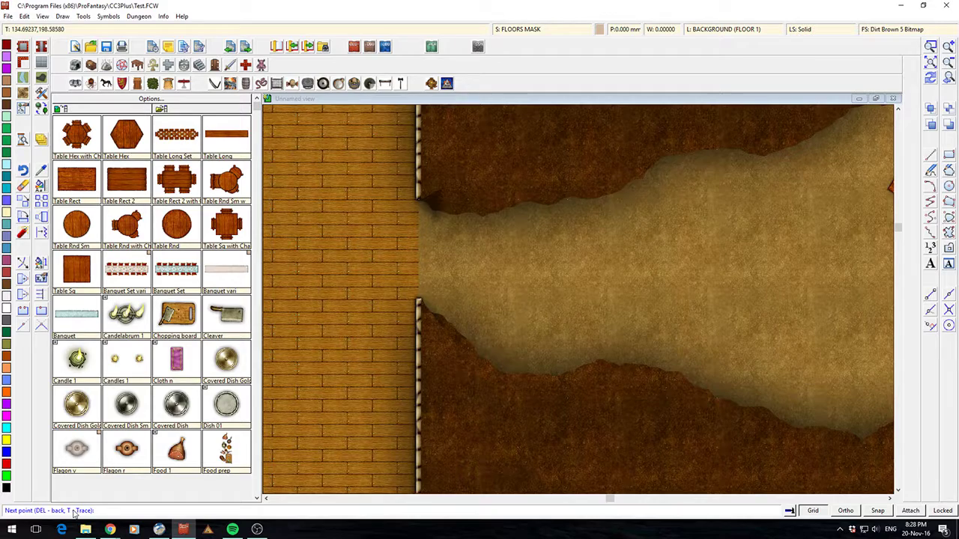
Step: Trace the cave floor's outline into the polygon, from the upper edge of the cave opening around to its lower edge
scroll(616, 237, down, 2)
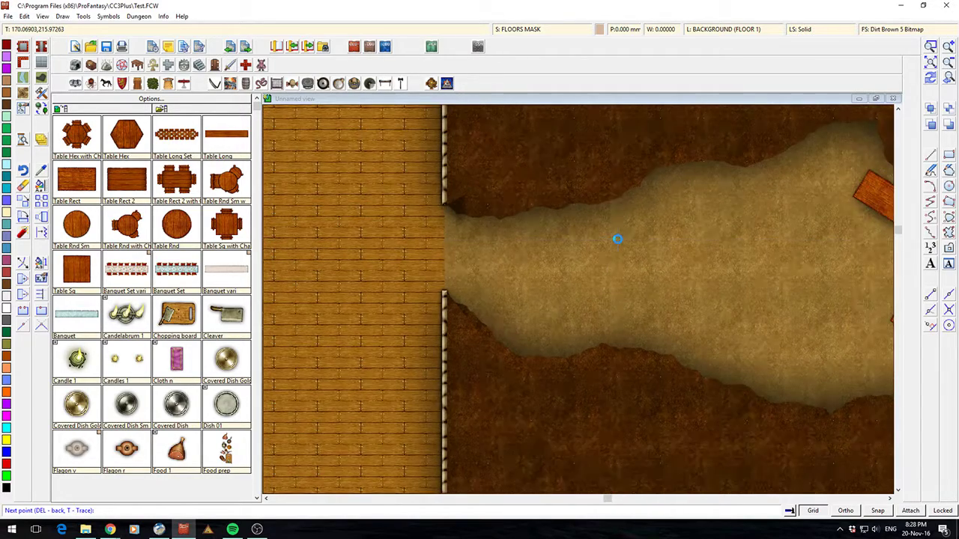
scroll(628, 240, down, 1)
drag(768, 252, 486, 230)
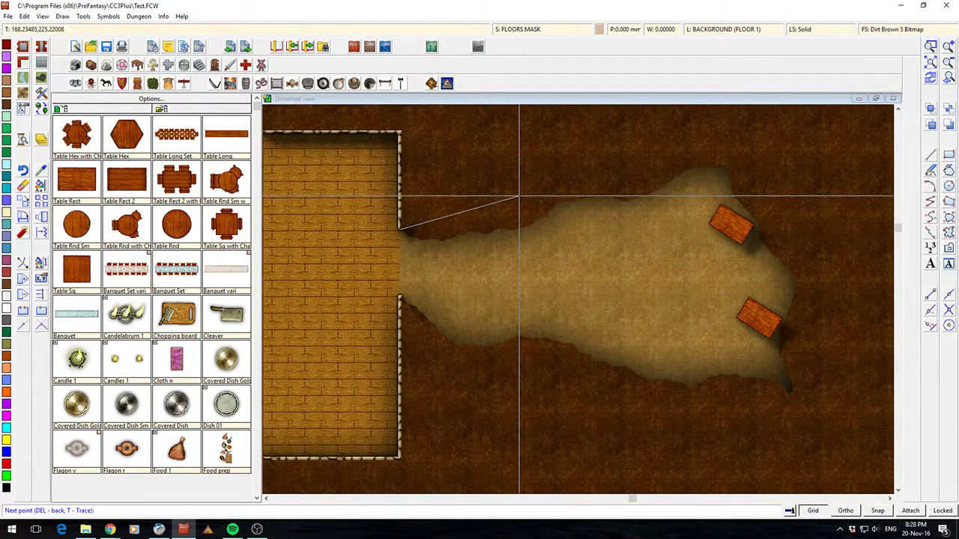
key(t)
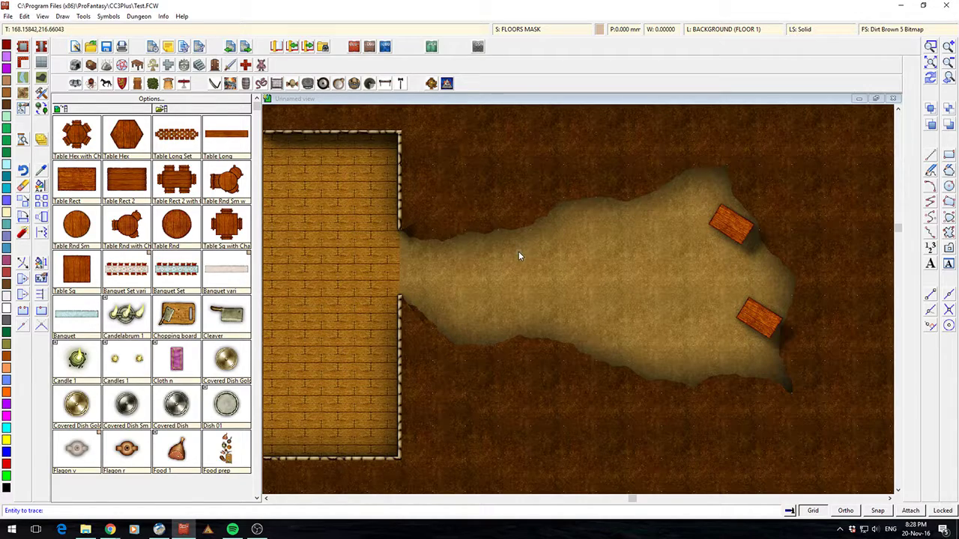
scroll(518, 252, up, 2)
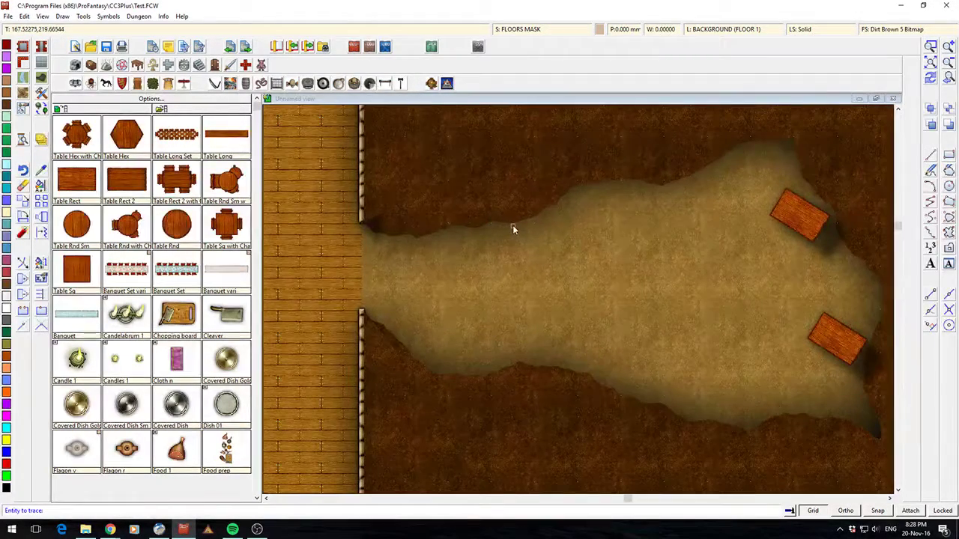
click(512, 222)
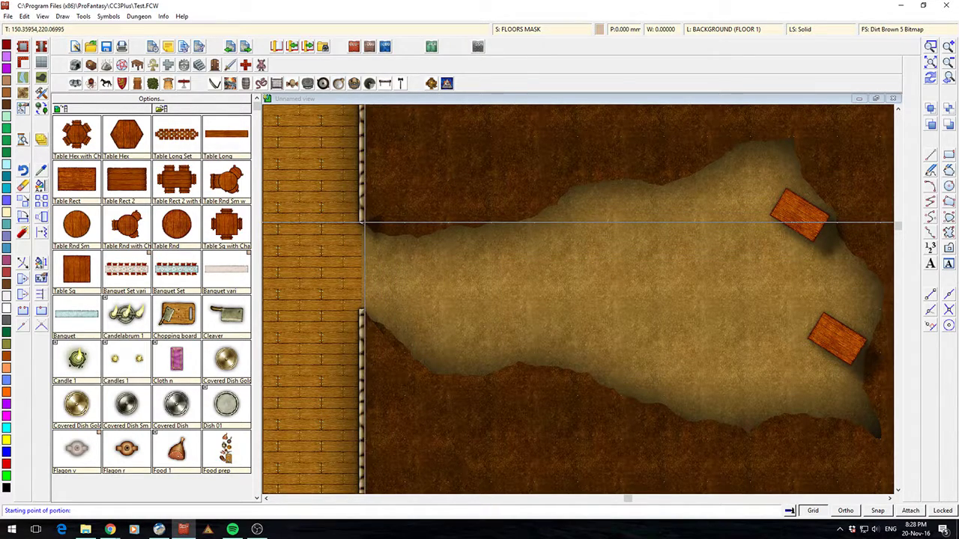
click(361, 223)
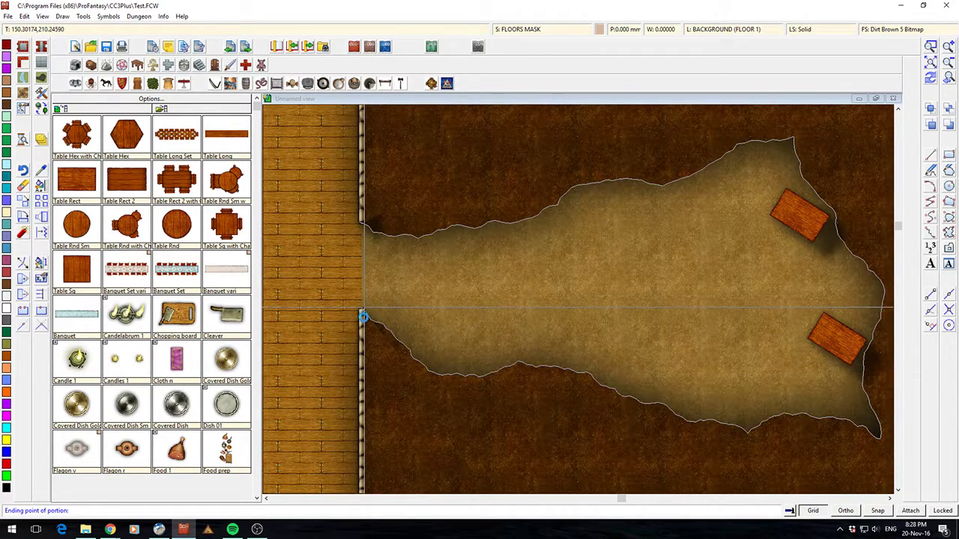
scroll(362, 317, up, 1)
scroll(367, 317, up, 1)
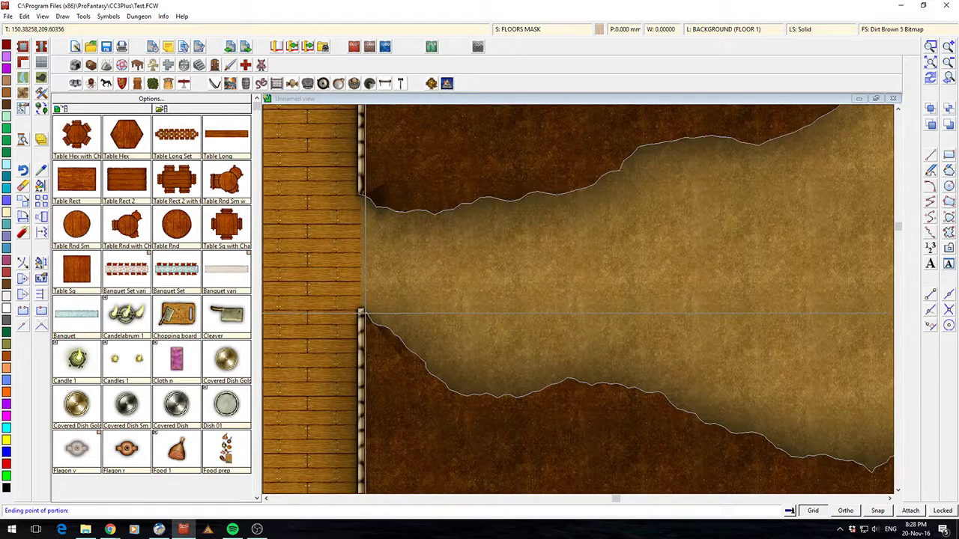
click(361, 311)
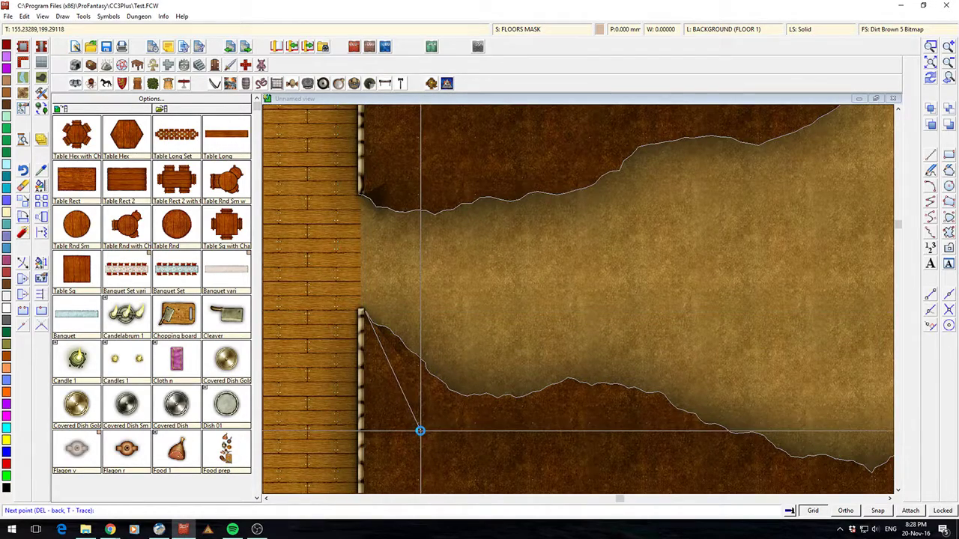
Step: Lead the polygon's outer boundary from the lower edge of the opening through the dirt below the cave, past its lower-right tip
scroll(421, 431, down, 2)
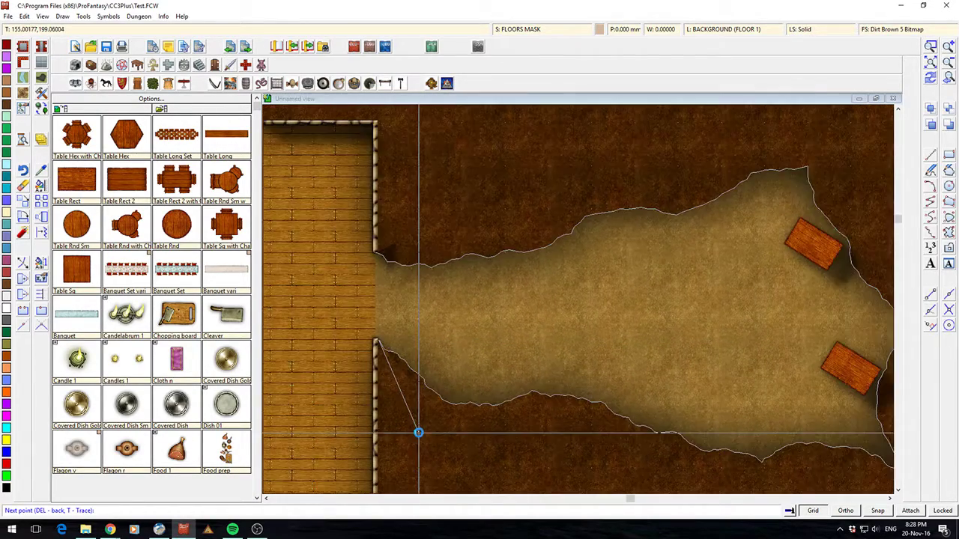
scroll(420, 431, down, 1)
scroll(487, 359, down, 1)
scroll(510, 303, down, 1)
scroll(509, 270, down, 1)
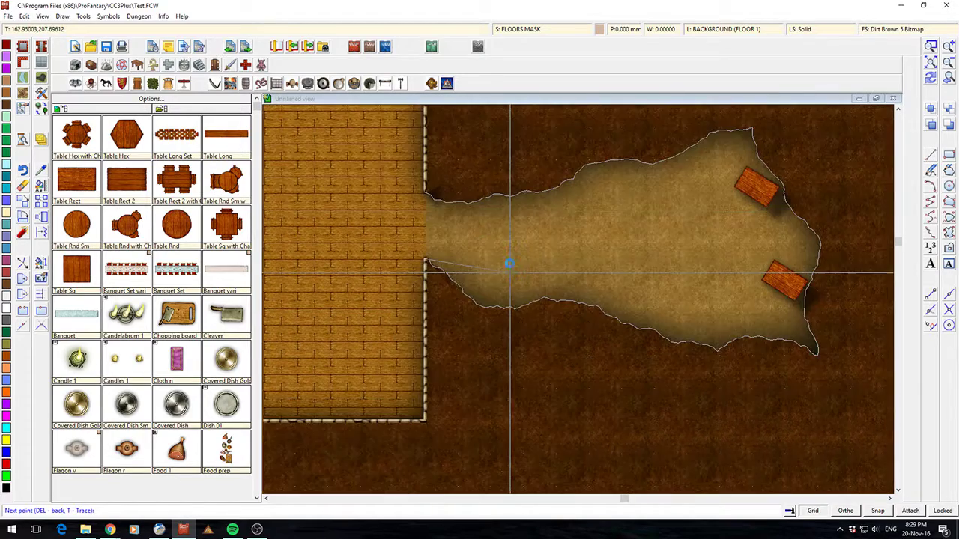
scroll(508, 262, down, 1)
scroll(457, 311, down, 1)
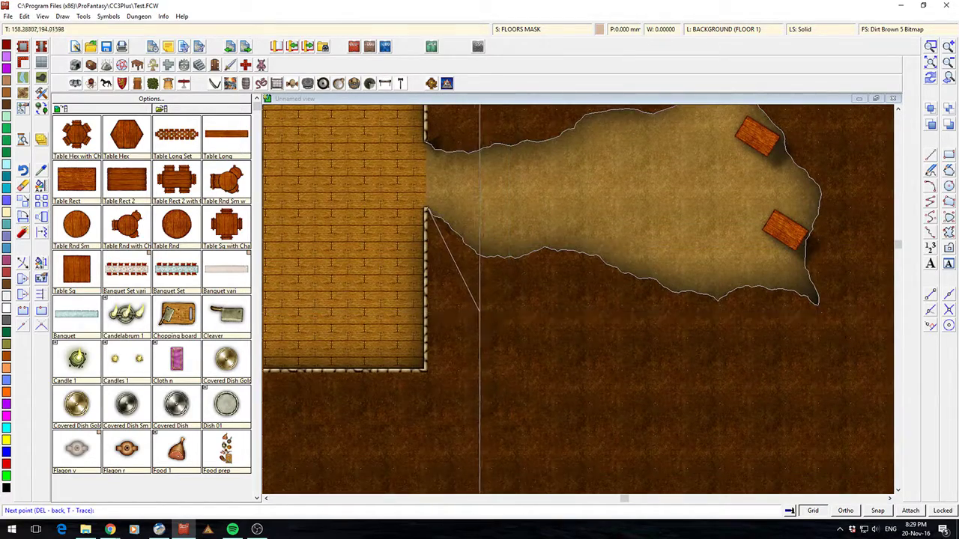
click(439, 295)
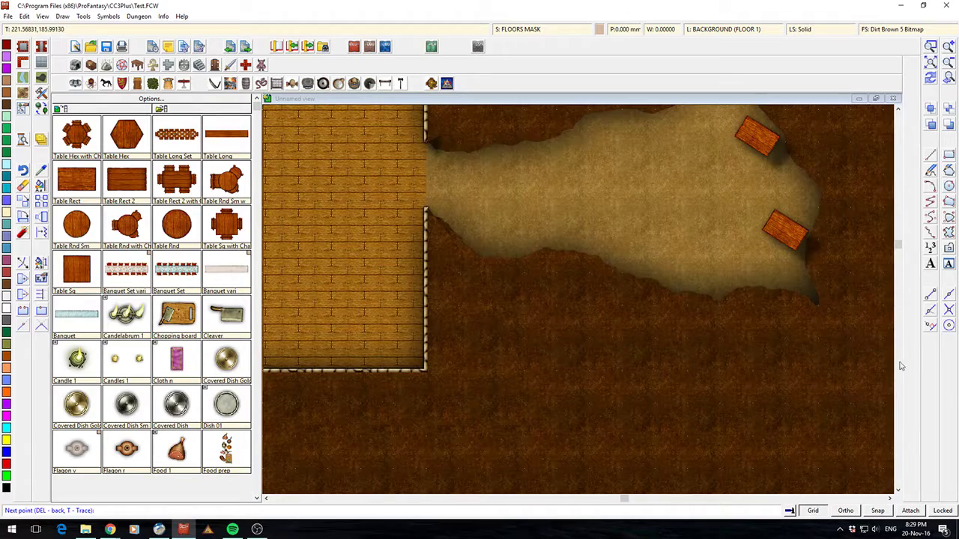
click(883, 345)
Step: Lead the polygon's outer boundary through the dirt beyond and above the cave, ending at the upper wall end, and finish the polygon
click(883, 169)
drag(856, 167, 877, 328)
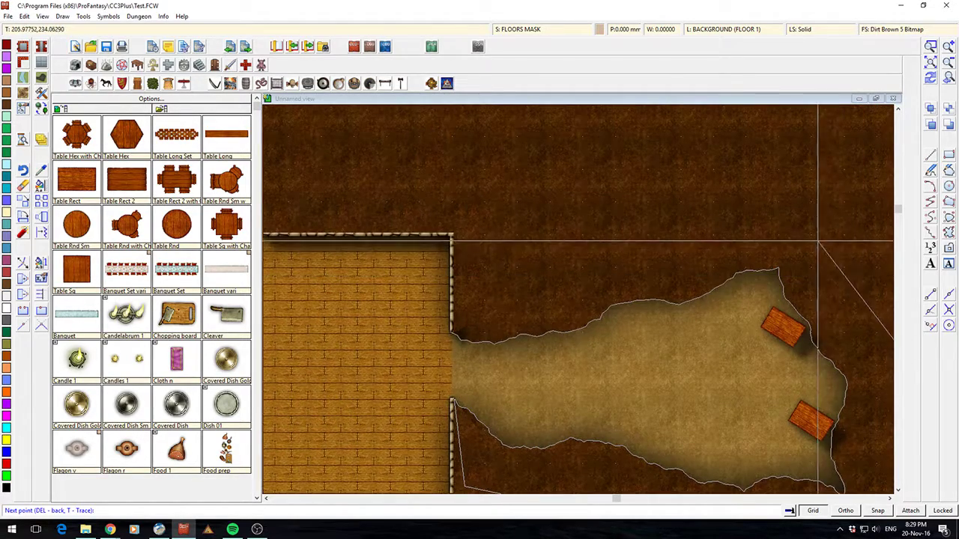
right_click(564, 271)
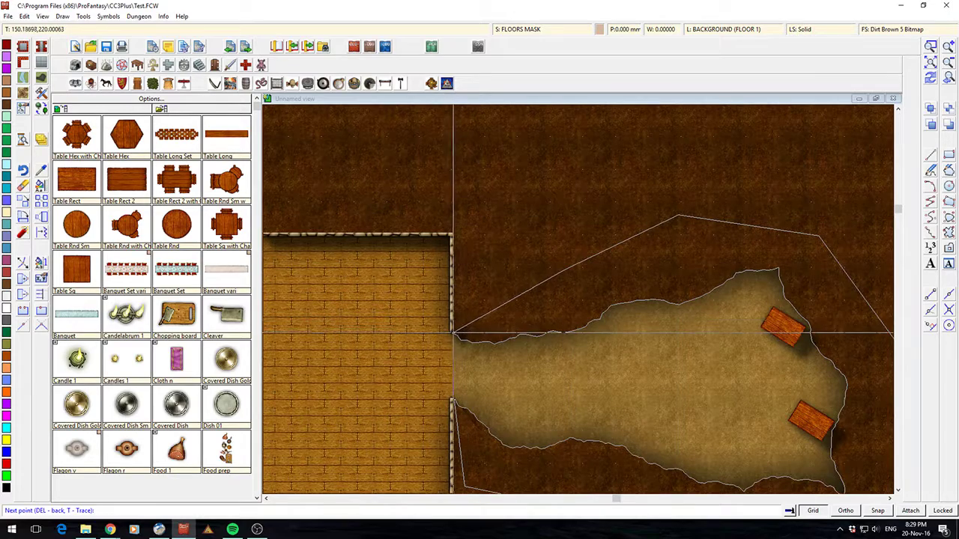
scroll(453, 334, up, 1)
scroll(454, 334, up, 1)
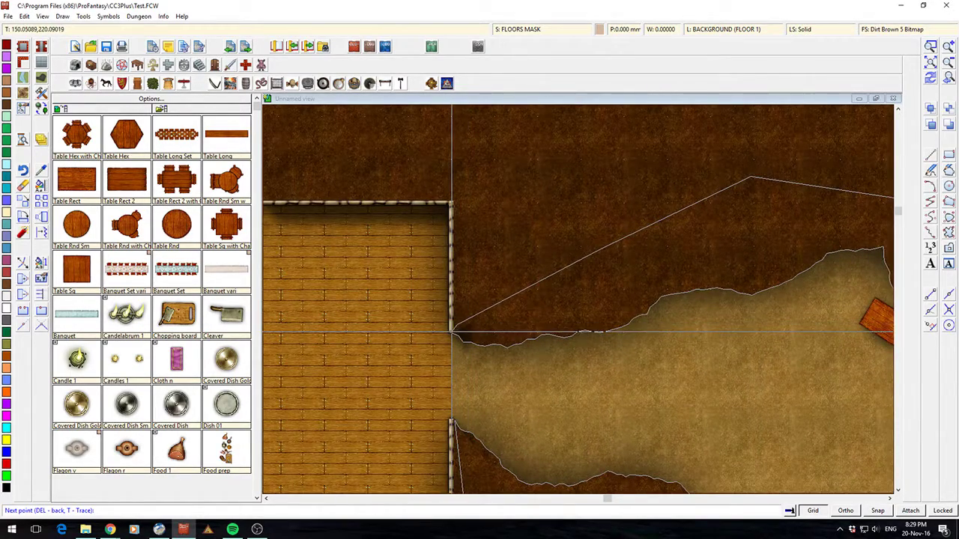
right_click(452, 331)
Step: Review the sheet list and examine the shading along the room and cave edges with the new mask polygon in place
scroll(628, 364, down, 4)
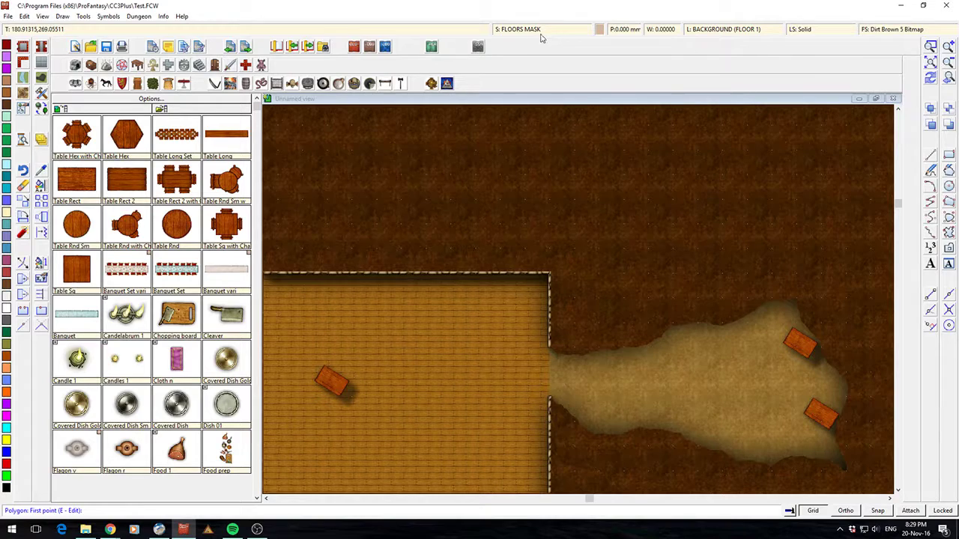
drag(593, 302, 668, 174)
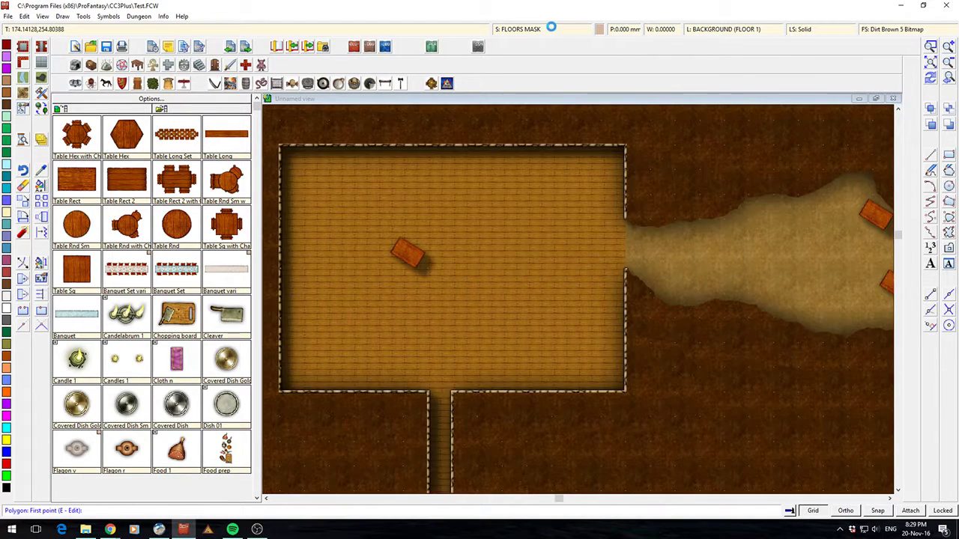
click(509, 152)
click(601, 377)
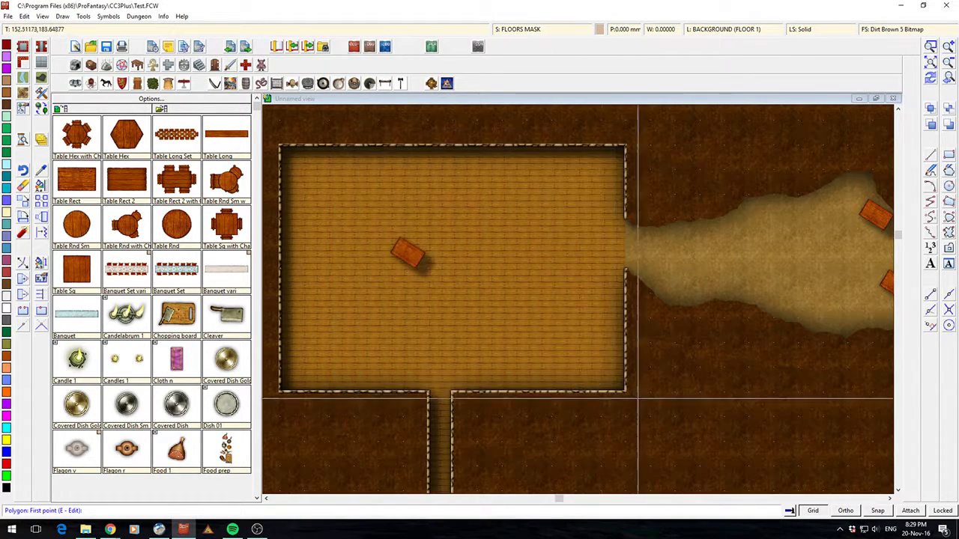
drag(647, 331, 536, 413)
click(535, 30)
click(508, 152)
click(603, 377)
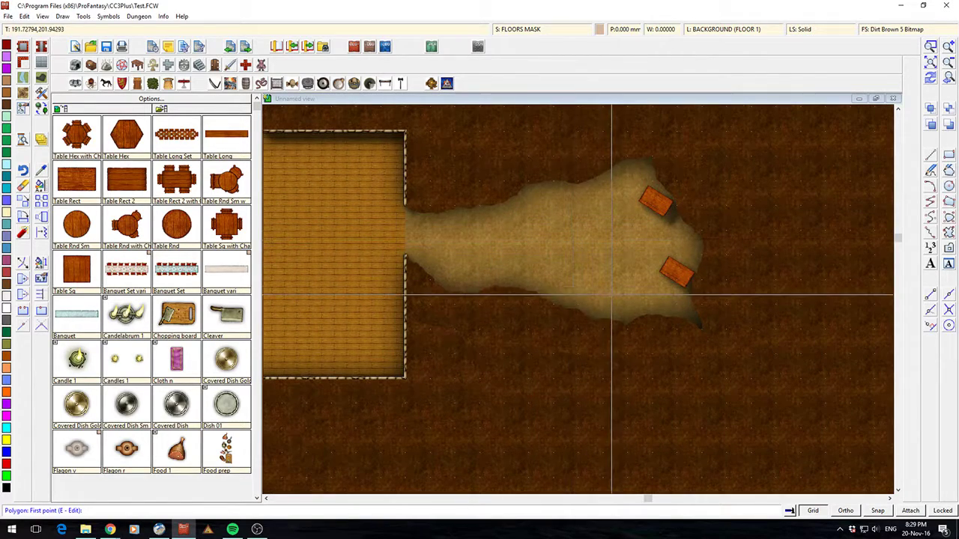
scroll(505, 281, down, 2)
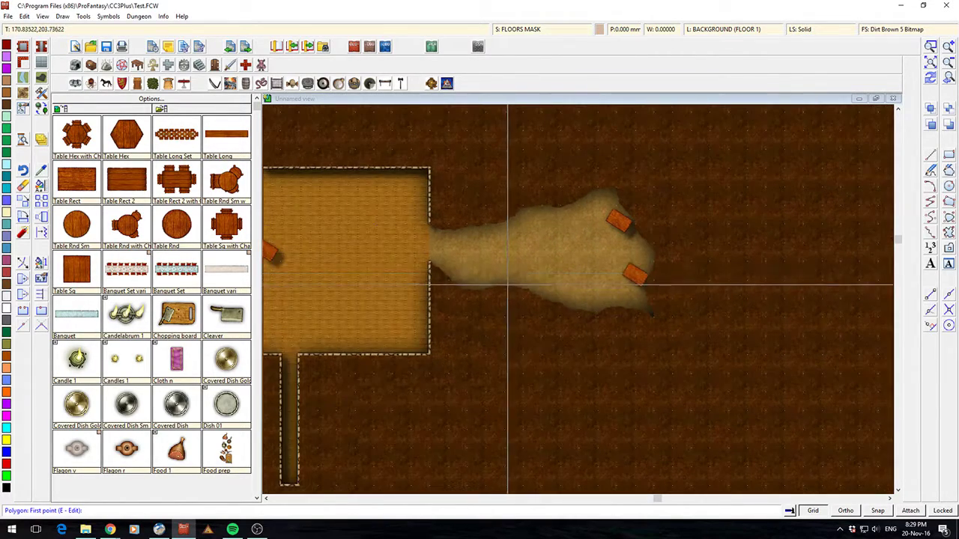
scroll(508, 284, up, 1)
scroll(508, 284, up, 1)
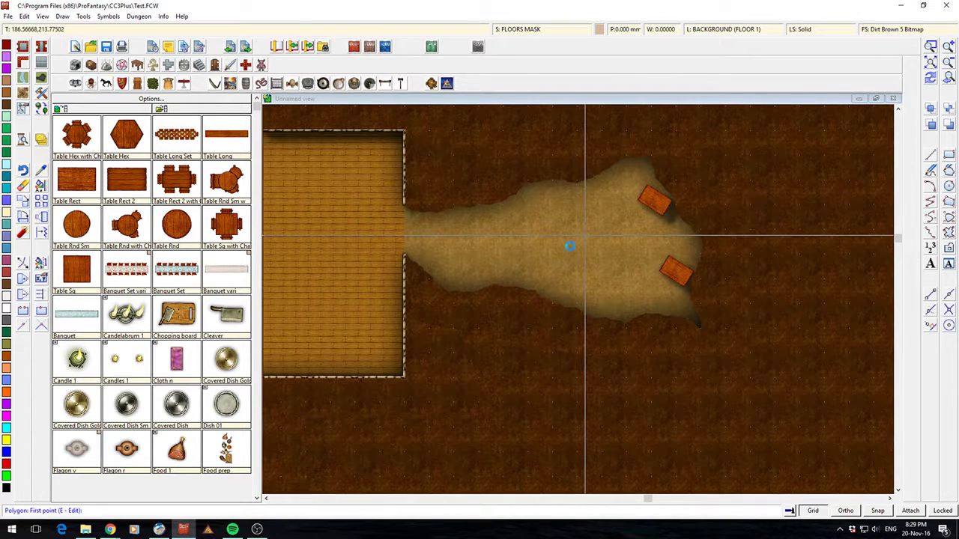
drag(566, 252, 569, 278)
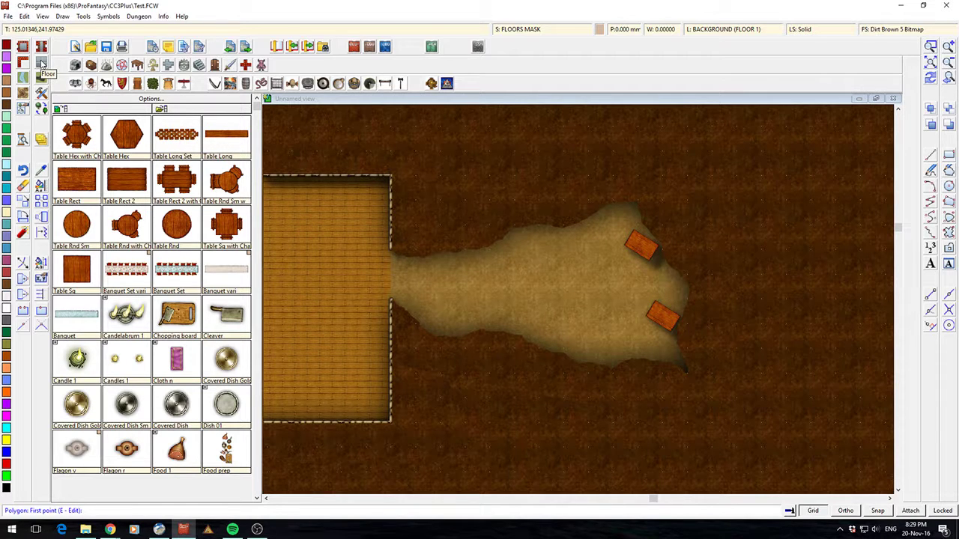
Step: Start a Wood Floor Pine h polygon on the FLOORS MASK sheet at the wall end on the upper edge of the cave opening
click(41, 64)
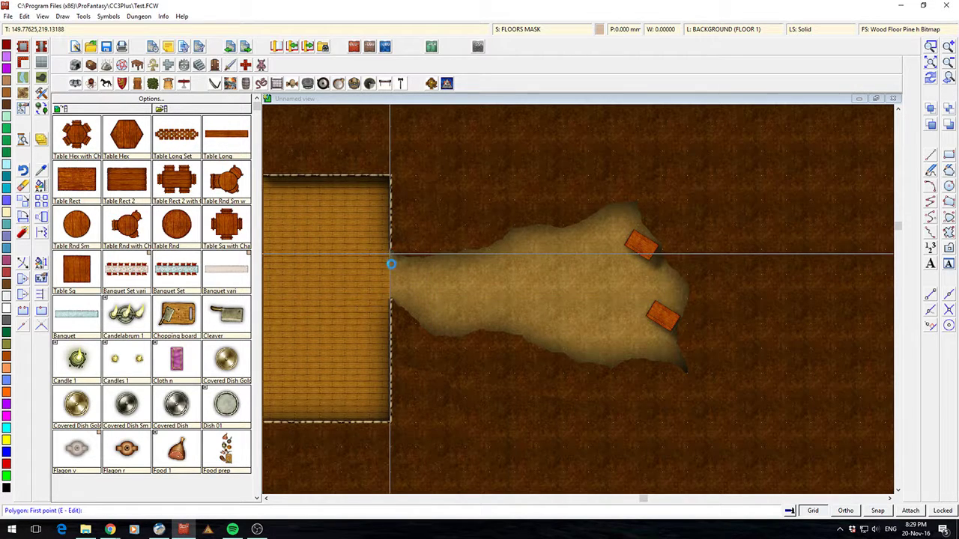
scroll(391, 264, up, 3)
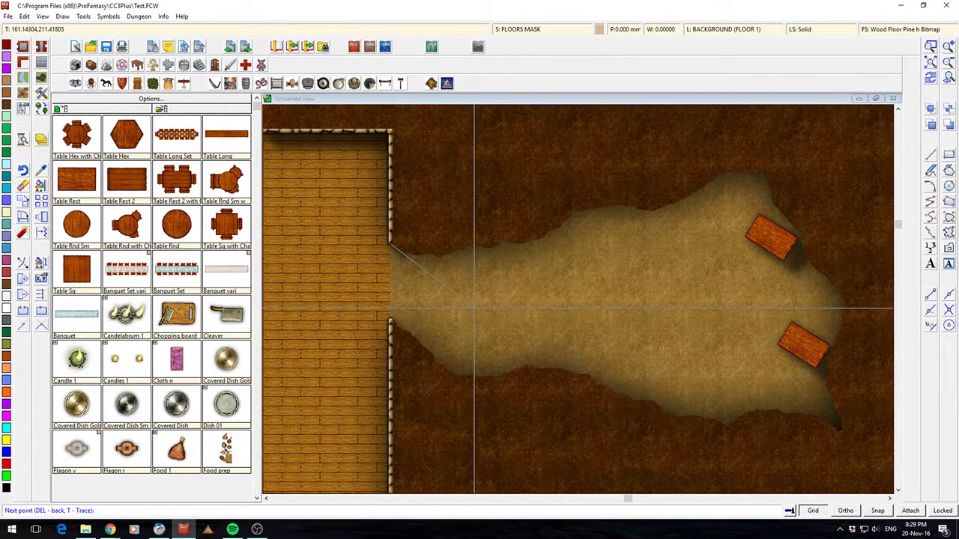
Step: Try to trace the cave floor's outline into the wood floor polygon, starting from the wall end on the upper edge of the opening
key(t)
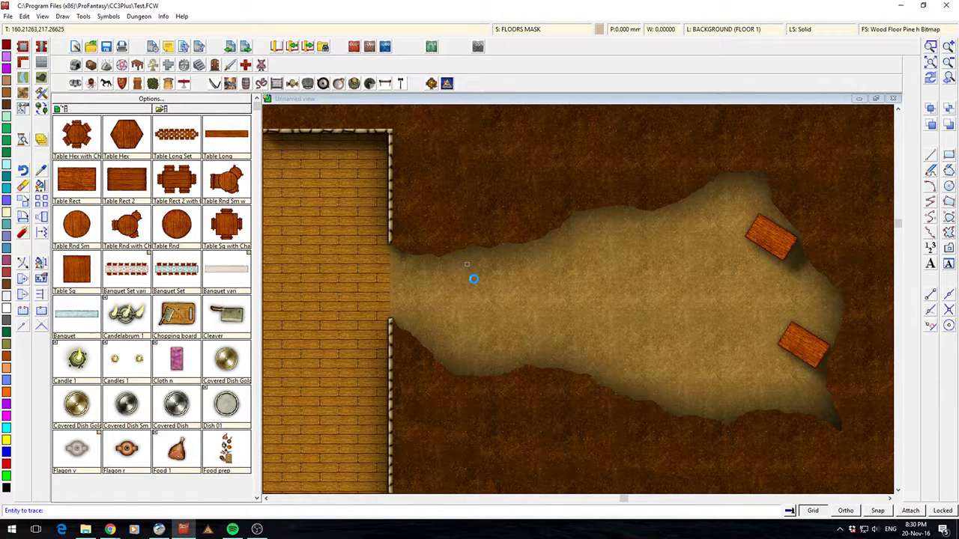
scroll(472, 279, up, 1)
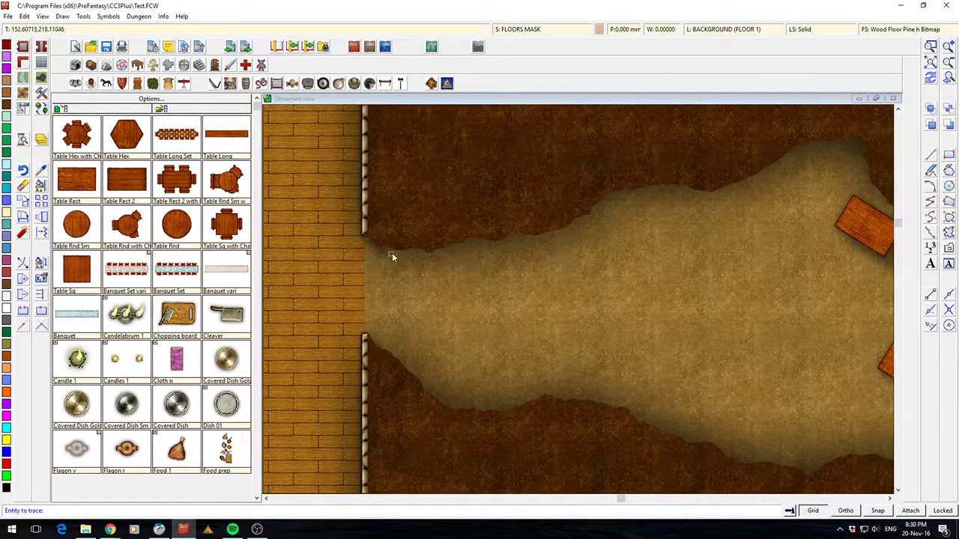
click(428, 250)
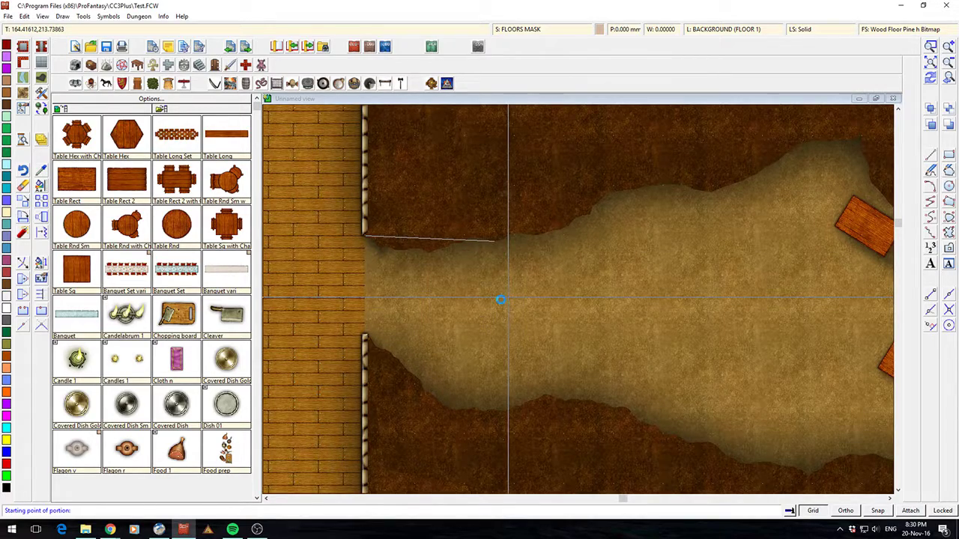
scroll(499, 300, down, 1)
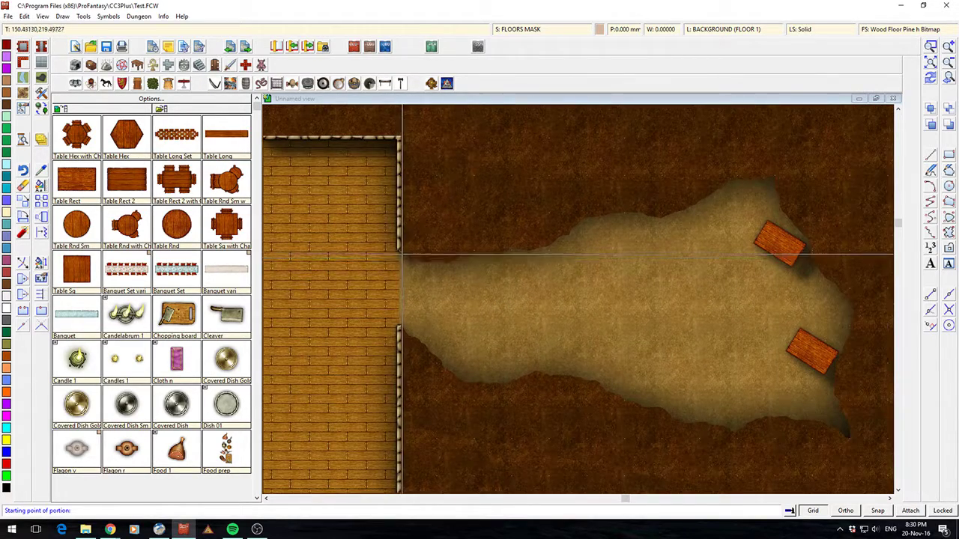
click(399, 252)
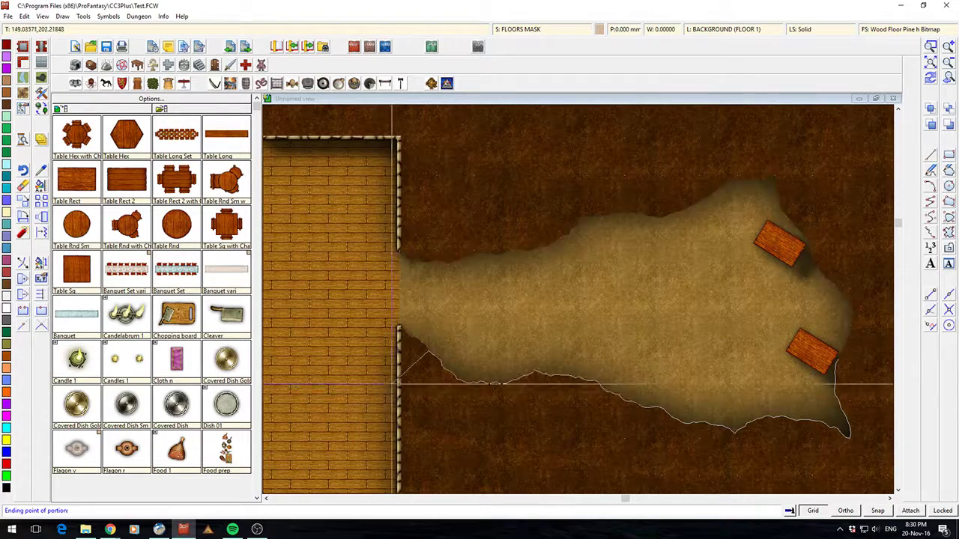
right_click(583, 288)
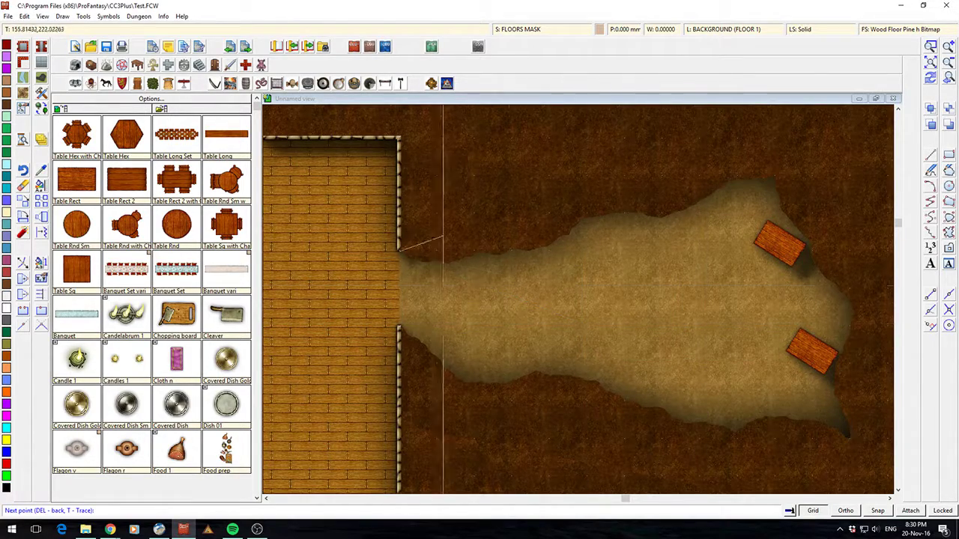
scroll(552, 285, down, 2)
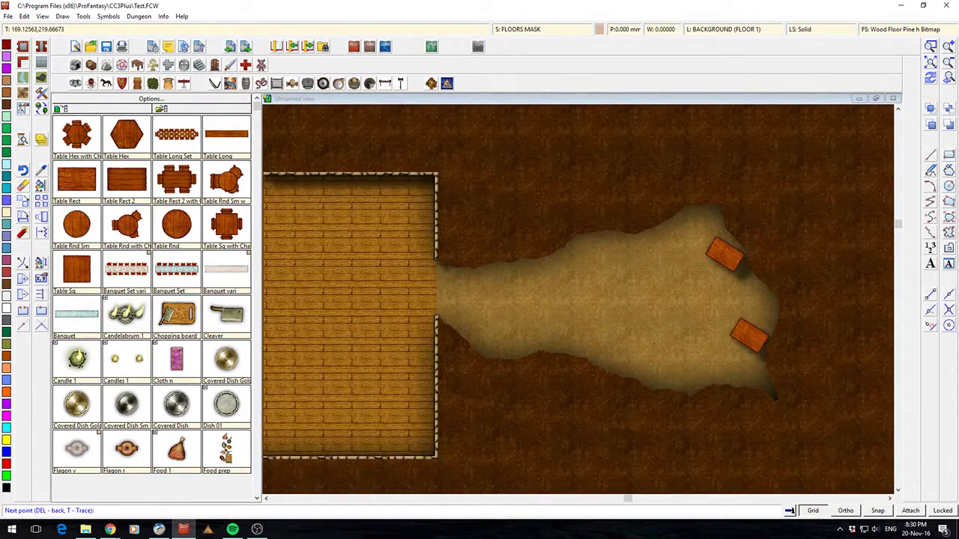